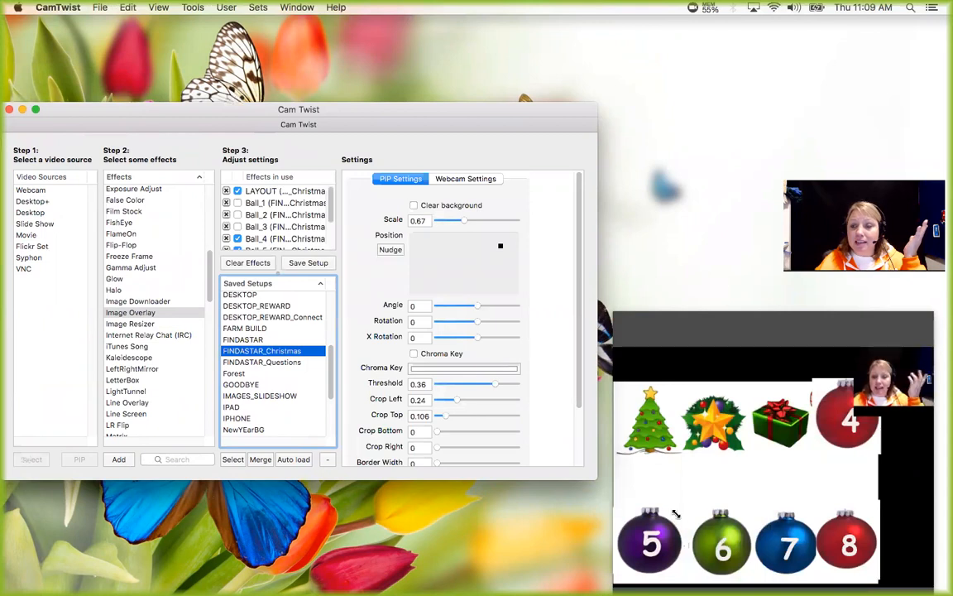
Show the Ball_3, Ball_2 and Ball_1 overlays again and open the settings of the LAYOUT effect.
{"action": "left_click", "coordinate": [237, 227]}
{"action": "left_click", "coordinate": [238, 214]}
{"action": "left_click", "coordinate": [238, 203]}
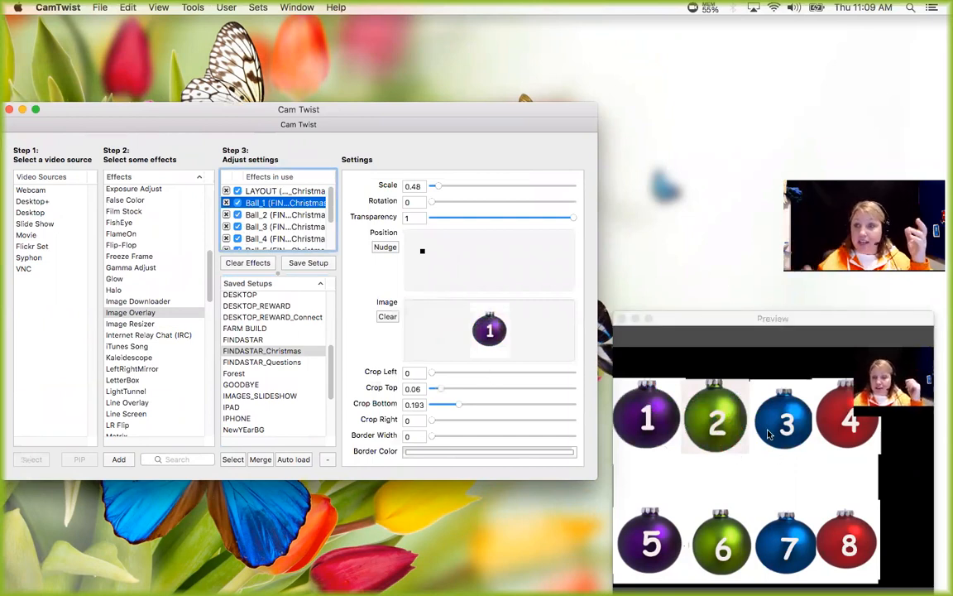
{"action": "left_click", "coordinate": [259, 193]}
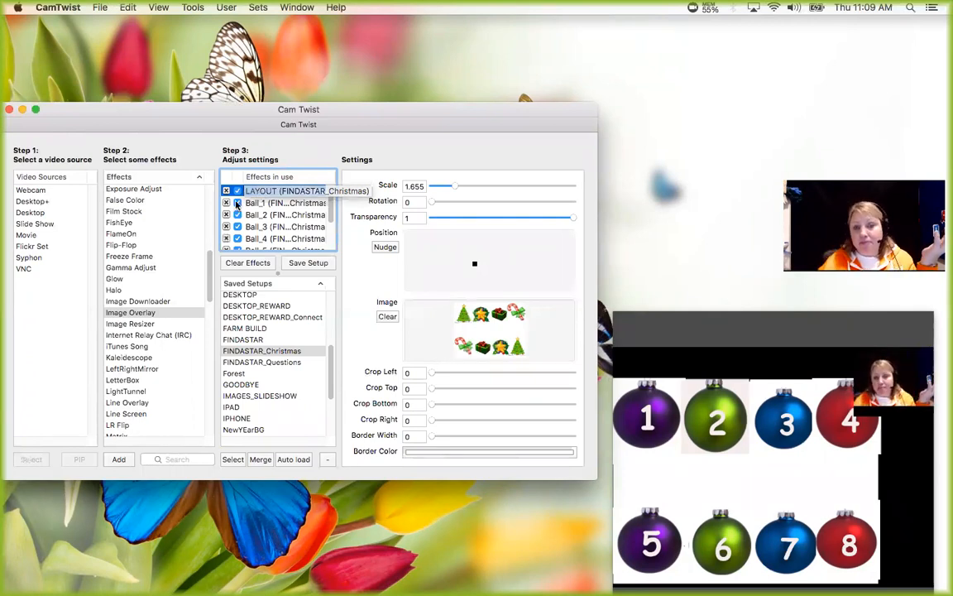
Hide the Ball_1 overlay, shift its position slightly, turn it back on and realign it over the tree picture.
{"action": "left_click", "coordinate": [240, 202]}
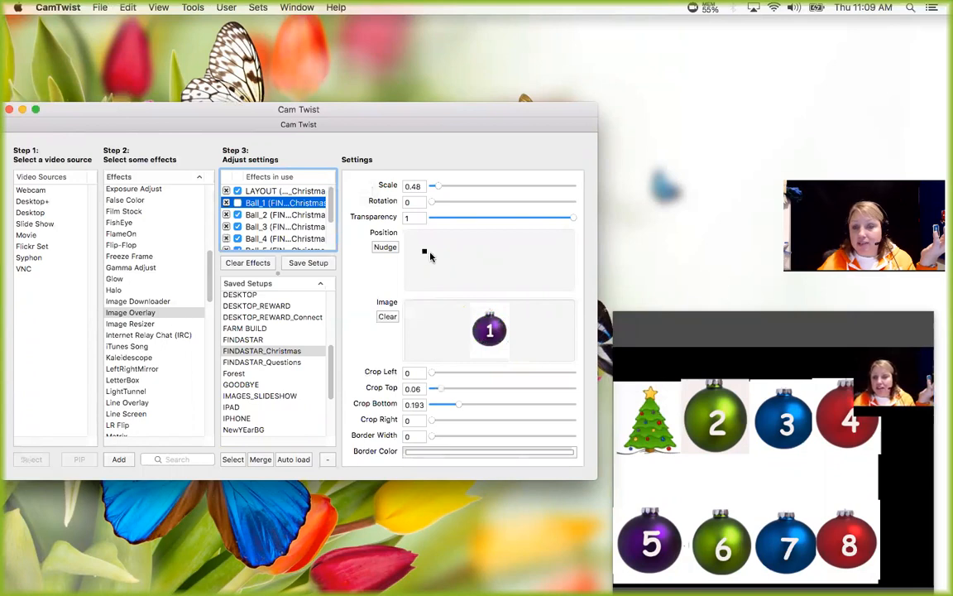
{"action": "mouse_move", "coordinate": [423, 250]}
{"action": "left_mouse_down"}
{"action": "mouse_move", "coordinate": [436, 251]}
{"action": "mouse_move", "coordinate": [424, 255]}
{"action": "left_mouse_up"}
{"action": "left_click", "coordinate": [238, 204]}
{"action": "mouse_move", "coordinate": [418, 250]}
{"action": "left_mouse_down"}
{"action": "mouse_move", "coordinate": [448, 264]}
{"action": "mouse_move", "coordinate": [423, 254]}
{"action": "left_mouse_up"}
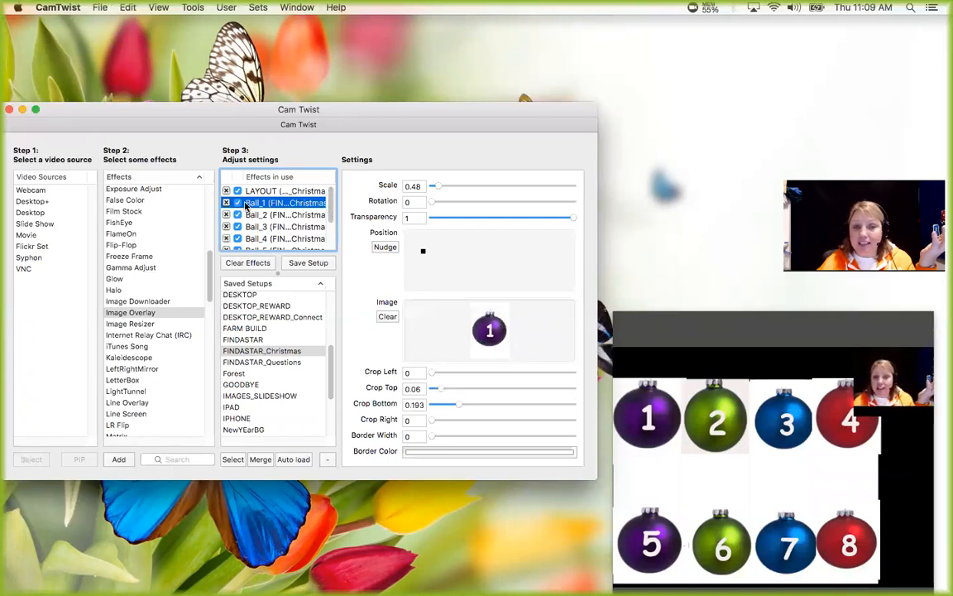
Hide the Ball_2, Ball_3 and Ball_4 overlays to reveal the pictures underneath.
{"action": "left_click", "coordinate": [237, 214]}
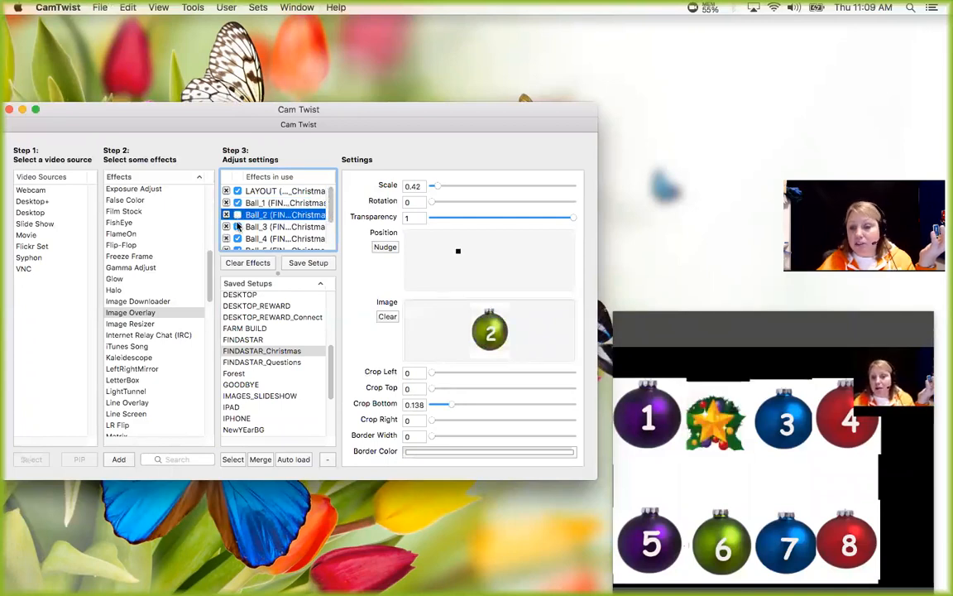
{"action": "left_click", "coordinate": [238, 226]}
{"action": "left_click", "coordinate": [237, 238]}
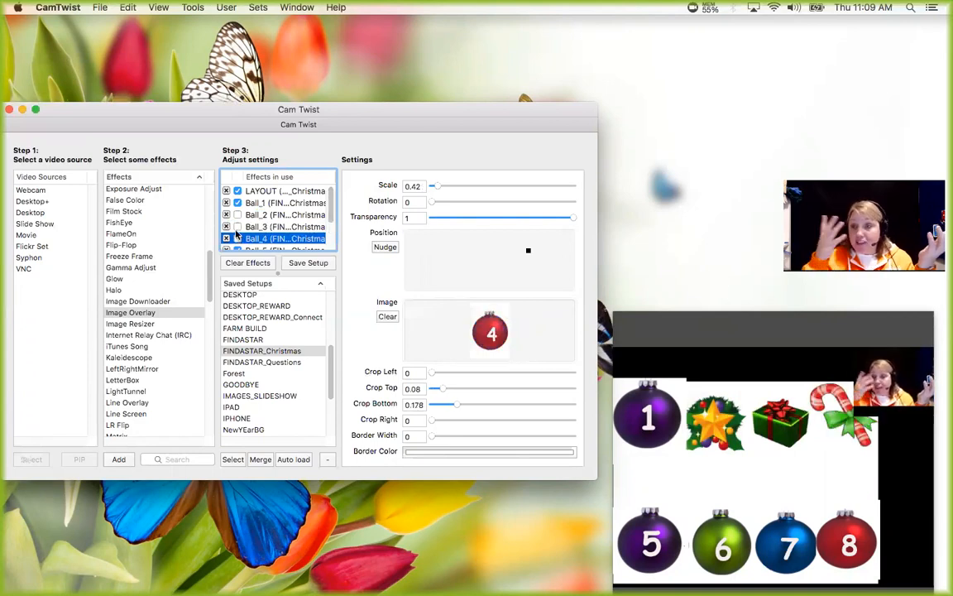
Save the current effects state under the existing setup name FINDASTAR_Christmas.
{"action": "left_click", "coordinate": [252, 353]}
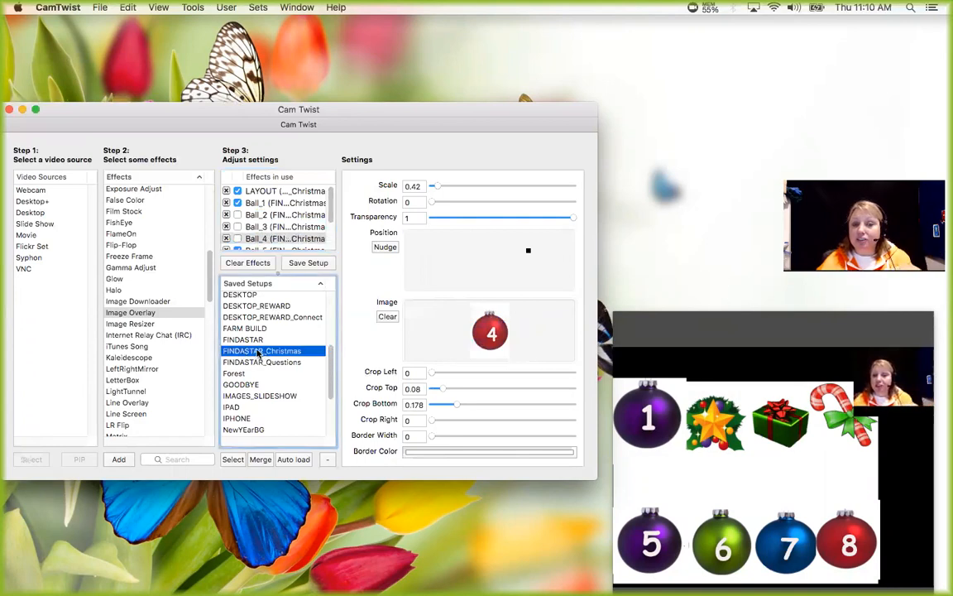
{"action": "left_click", "coordinate": [311, 263]}
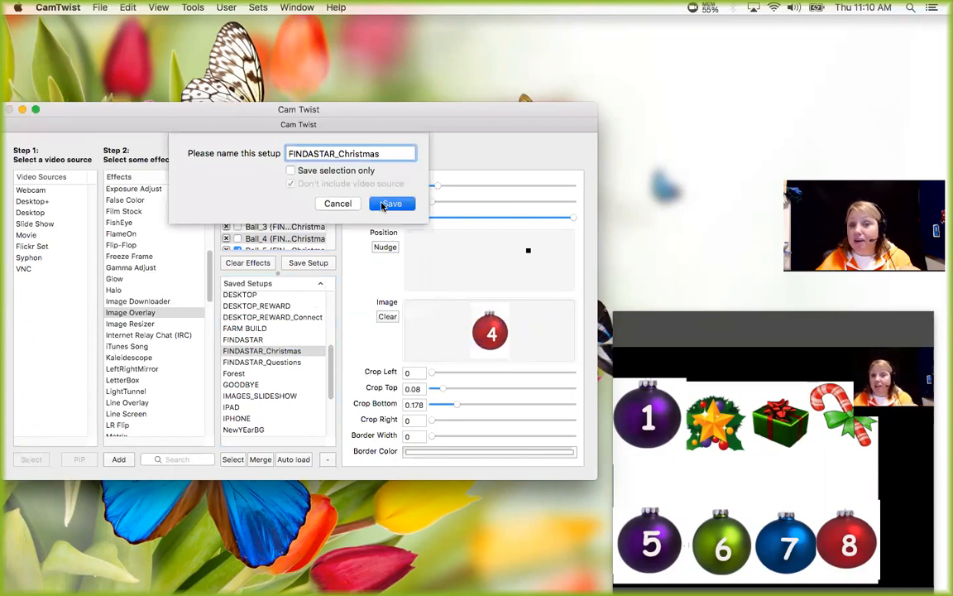
{"action": "left_click", "coordinate": [383, 205]}
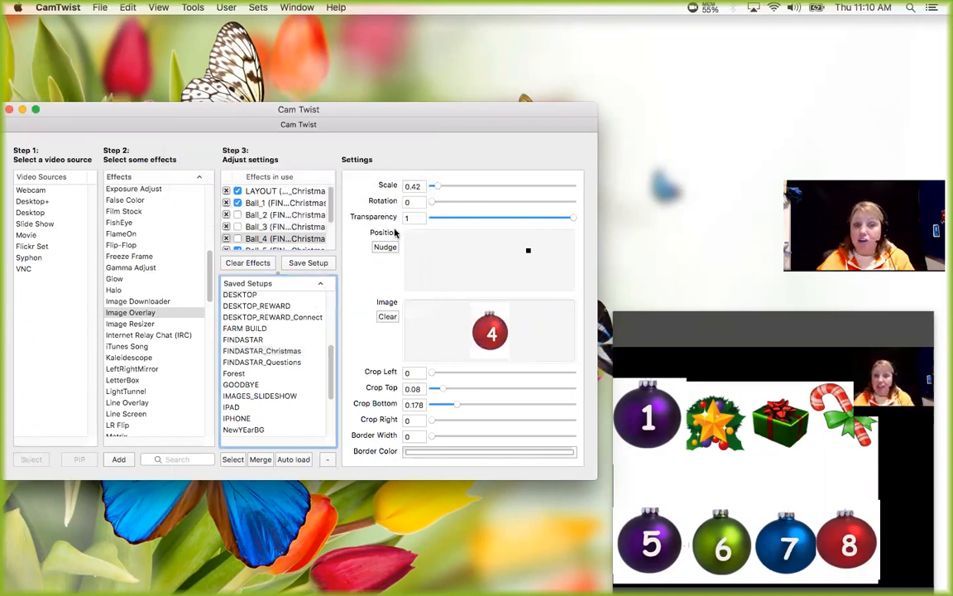
Switch to the saved BORDER_SCREEN setup, clear the Telestrator window out of the way, and load FINDASTAR_Christmas again.
{"action": "scroll", "coordinate": [329, 358], "scroll_direction": "up", "scroll_amount": 5}
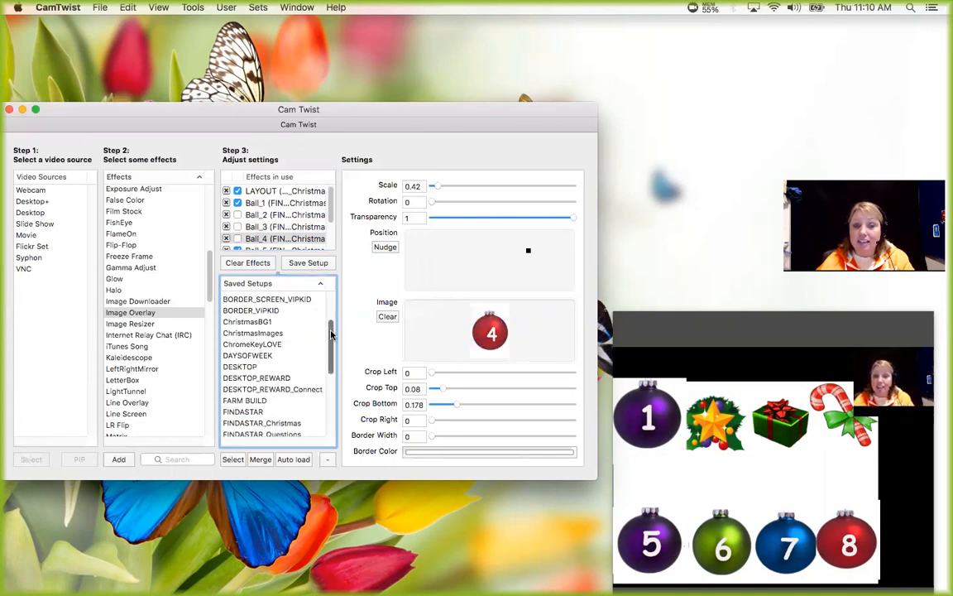
{"action": "double_click", "coordinate": [265, 313]}
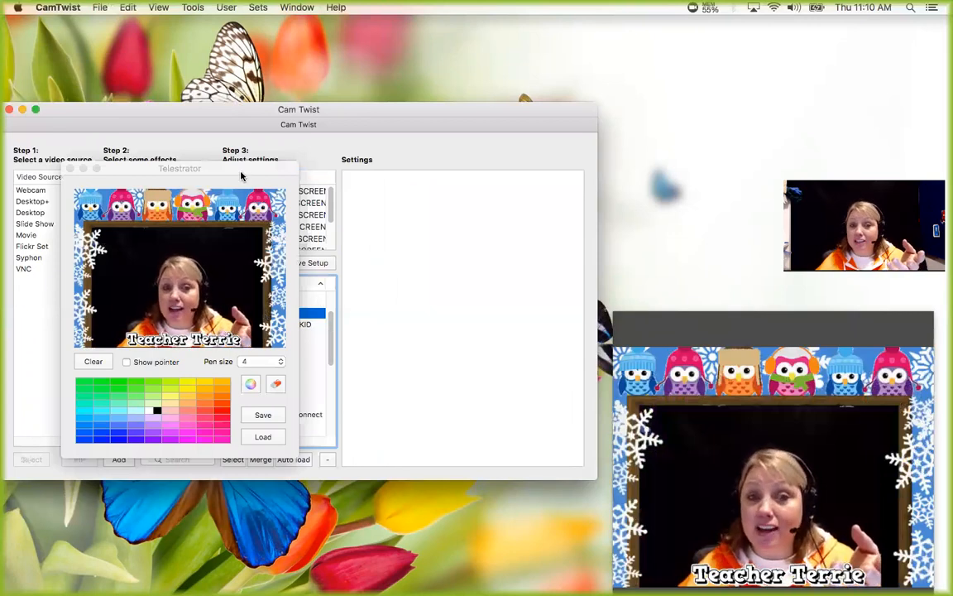
{"action": "left_click", "coordinate": [324, 341]}
{"action": "scroll", "coordinate": [319, 354], "scroll_direction": "down", "scroll_amount": 3}
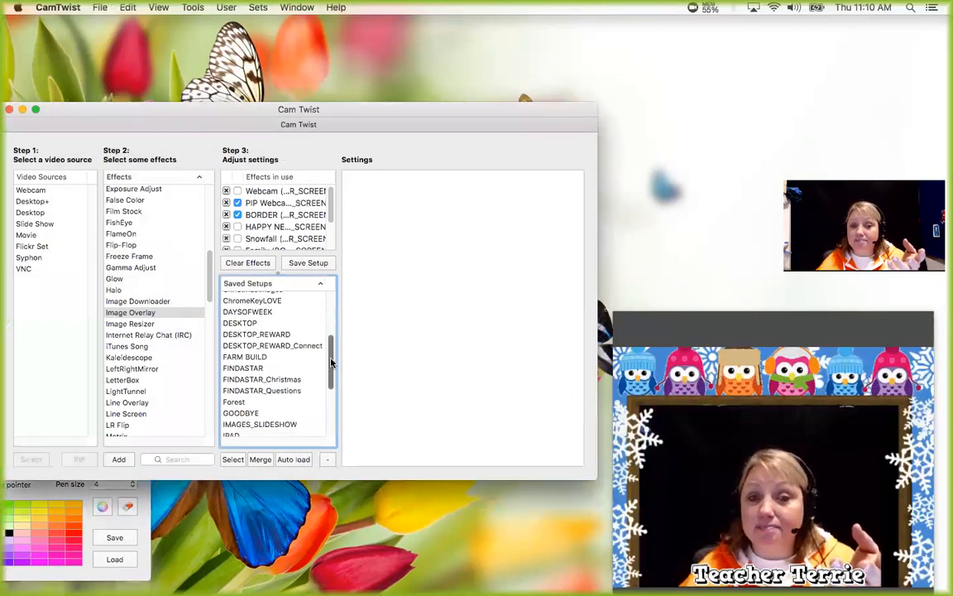
{"action": "double_click", "coordinate": [291, 376]}
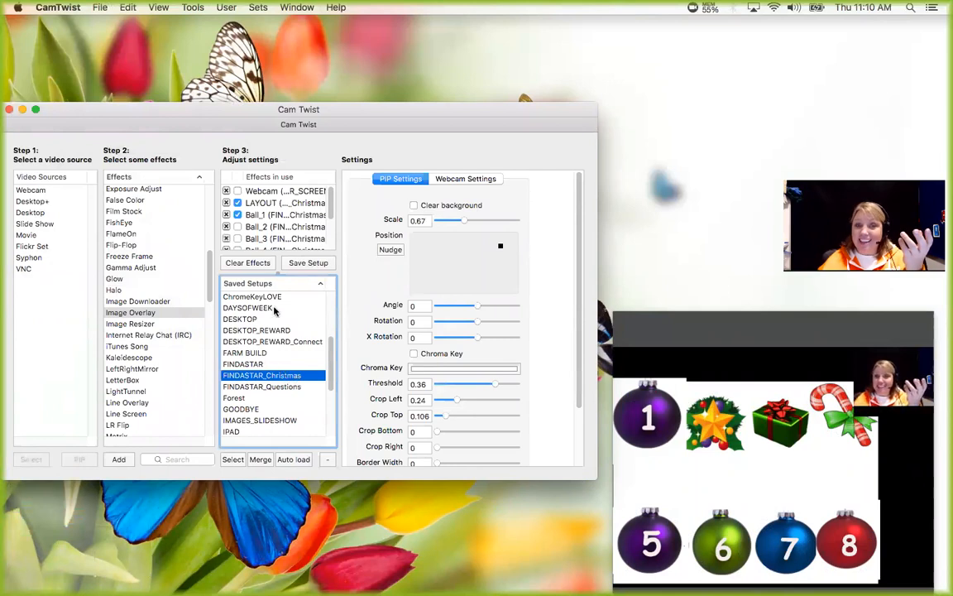
Hide the Ball_1, Ball_5 and Ball_6 overlays, toggling the LAYOUT image off and back on along the way.
{"action": "left_click", "coordinate": [237, 213]}
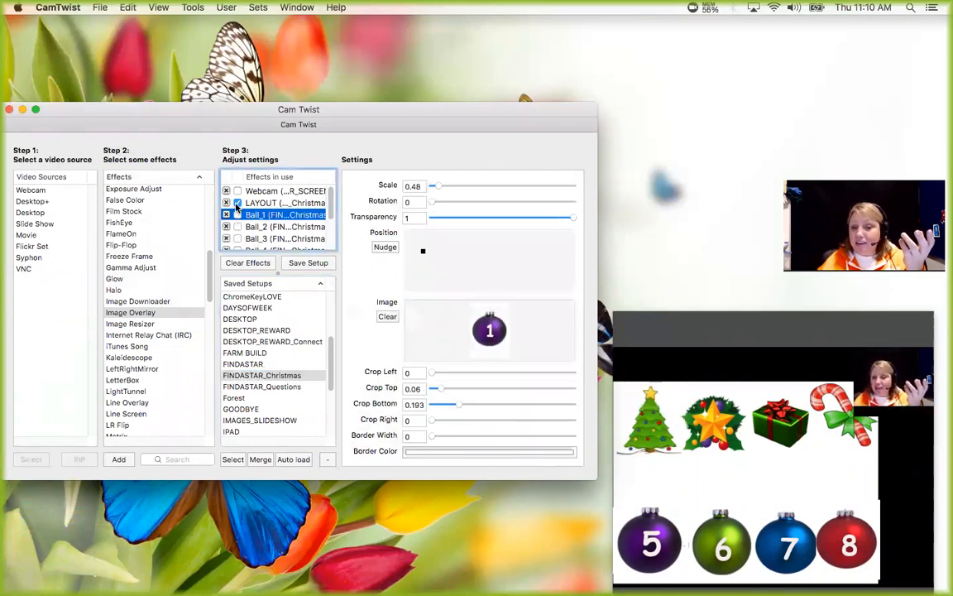
{"action": "left_click", "coordinate": [238, 204]}
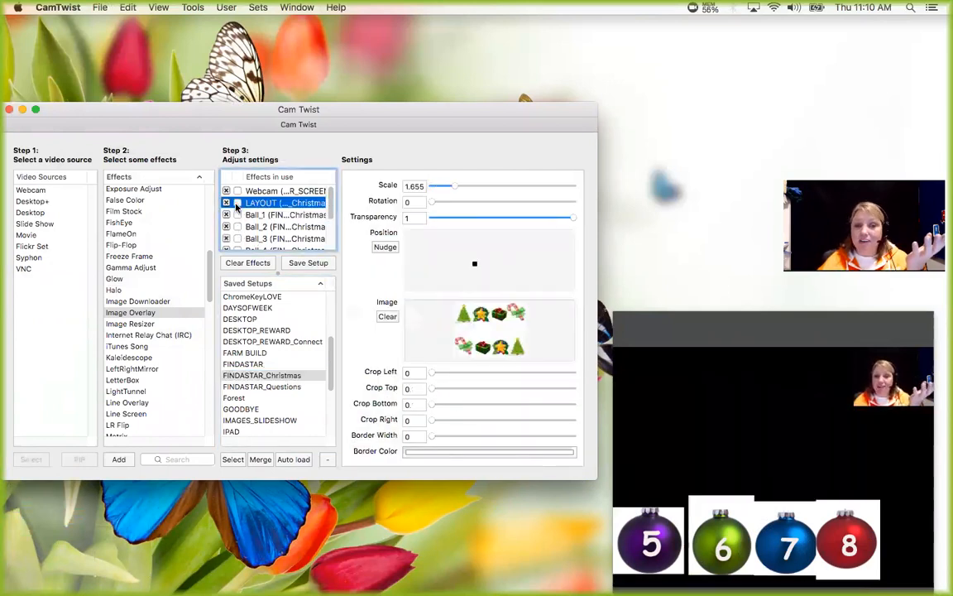
{"action": "left_click", "coordinate": [237, 203]}
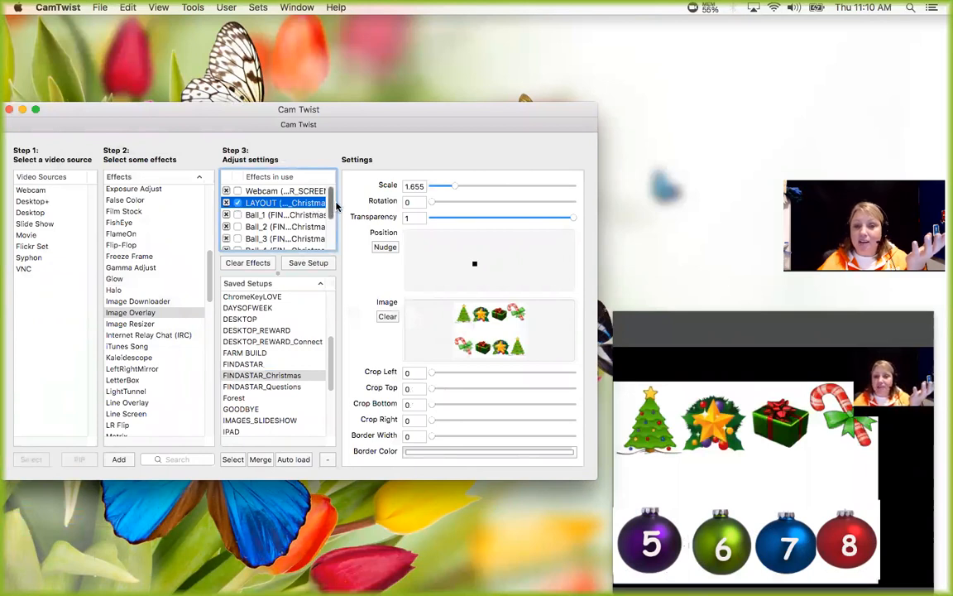
{"action": "scroll", "coordinate": [327, 223], "scroll_direction": "down", "scroll_amount": 3}
{"action": "scroll", "coordinate": [329, 232], "scroll_direction": "down", "scroll_amount": 1}
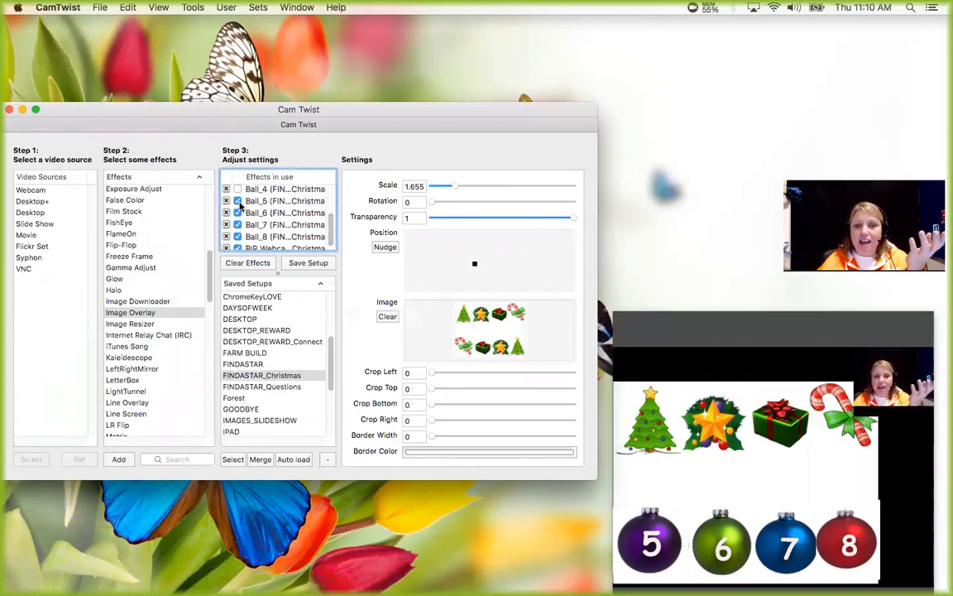
{"action": "left_click", "coordinate": [237, 203]}
{"action": "left_click", "coordinate": [237, 213]}
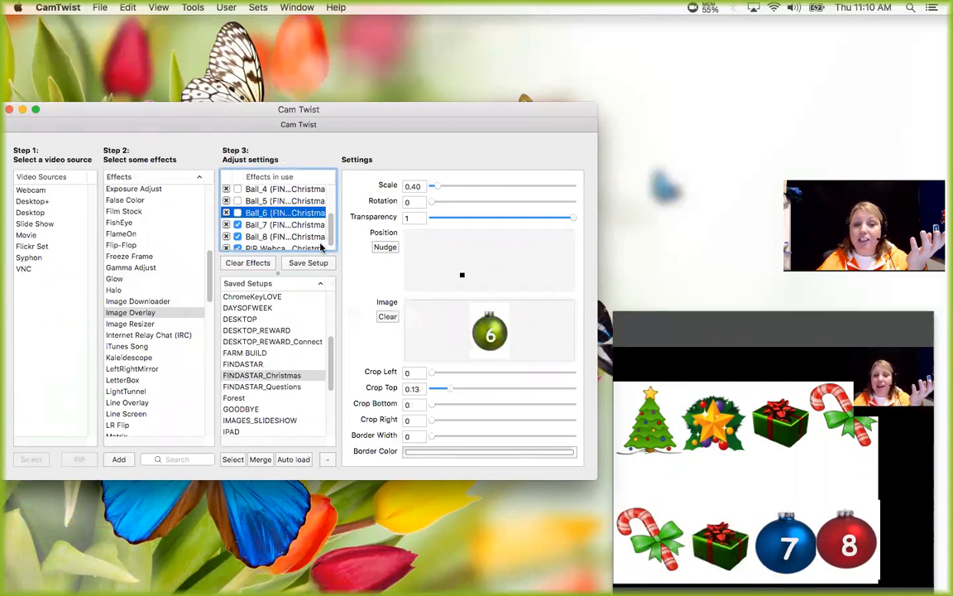
Save the game progress over the FINDASTAR_Christmas setup, without including the video source.
{"action": "left_click", "coordinate": [259, 375]}
{"action": "left_click", "coordinate": [324, 262]}
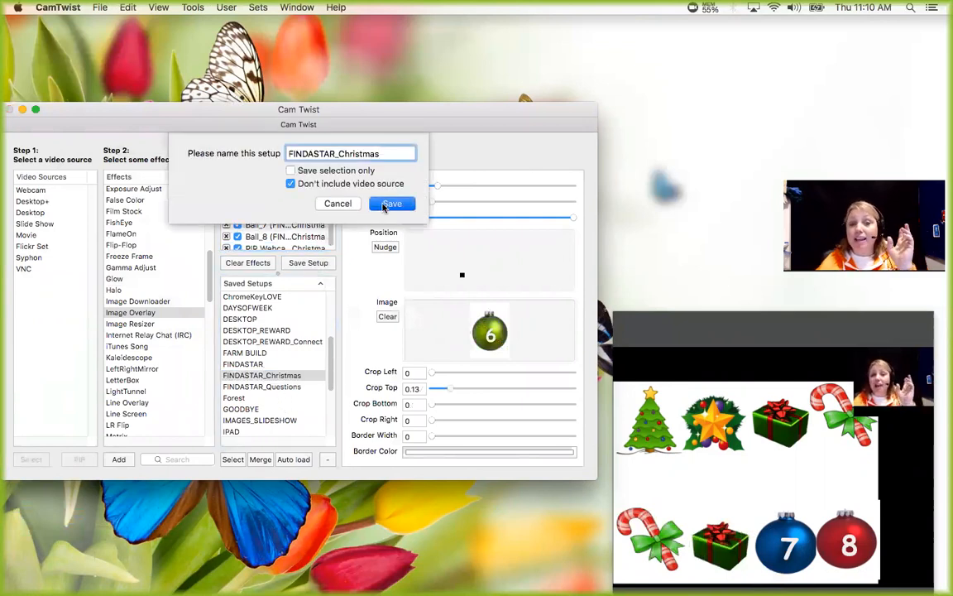
{"action": "left_click", "coordinate": [389, 205]}
Load the BORDER_SCREEN setup and move the Telestrator window aside to uncover the effects list.
{"action": "left_click_drag", "start_coordinate": [327, 362], "coordinate": [333, 324]}
{"action": "left_click", "coordinate": [275, 346]}
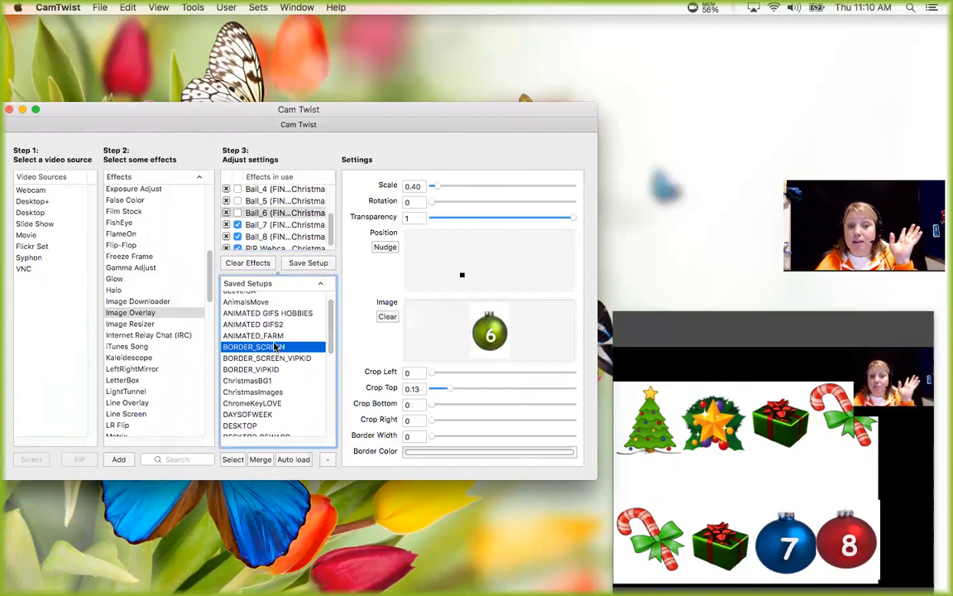
{"action": "double_click", "coordinate": [275, 347]}
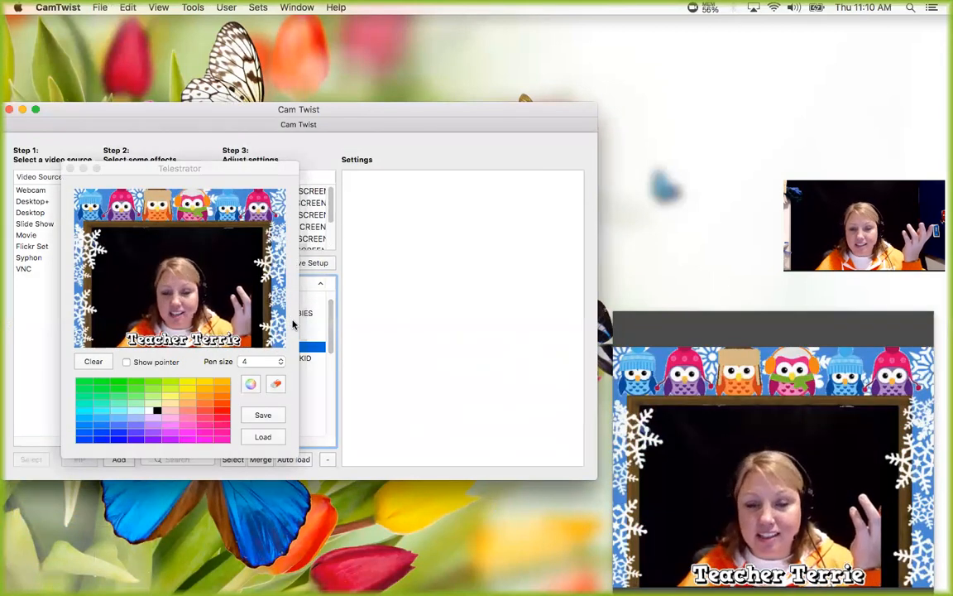
{"action": "left_click_drag", "start_coordinate": [240, 168], "coordinate": [82, 290]}
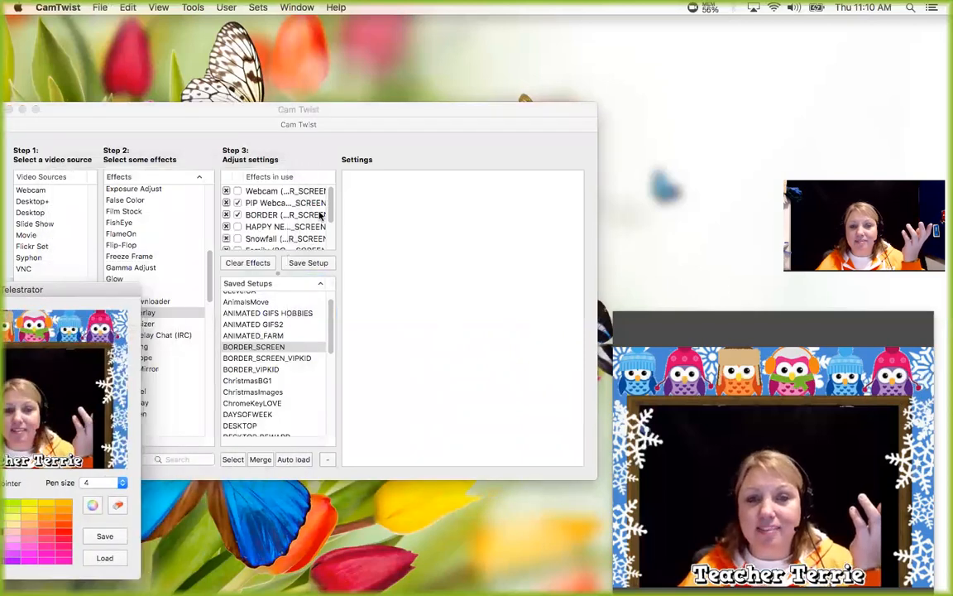
{"action": "left_click", "coordinate": [331, 241]}
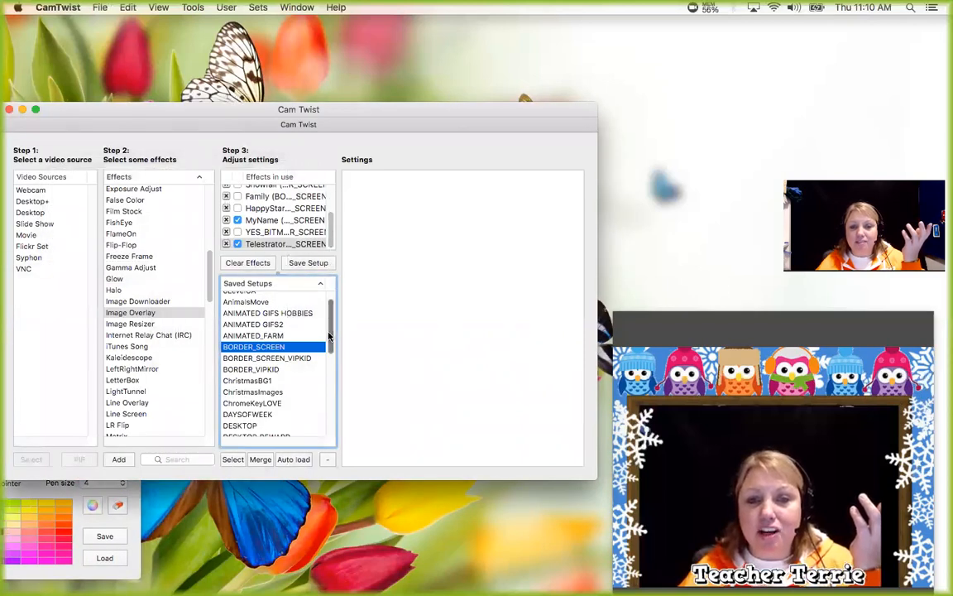
Load the saved FINDASTAR_Christmas setup to resume the ornament game.
{"action": "scroll", "coordinate": [329, 347], "scroll_direction": "down", "scroll_amount": 2}
{"action": "scroll", "coordinate": [329, 348], "scroll_direction": "down", "scroll_amount": 1}
{"action": "left_click", "coordinate": [291, 385]}
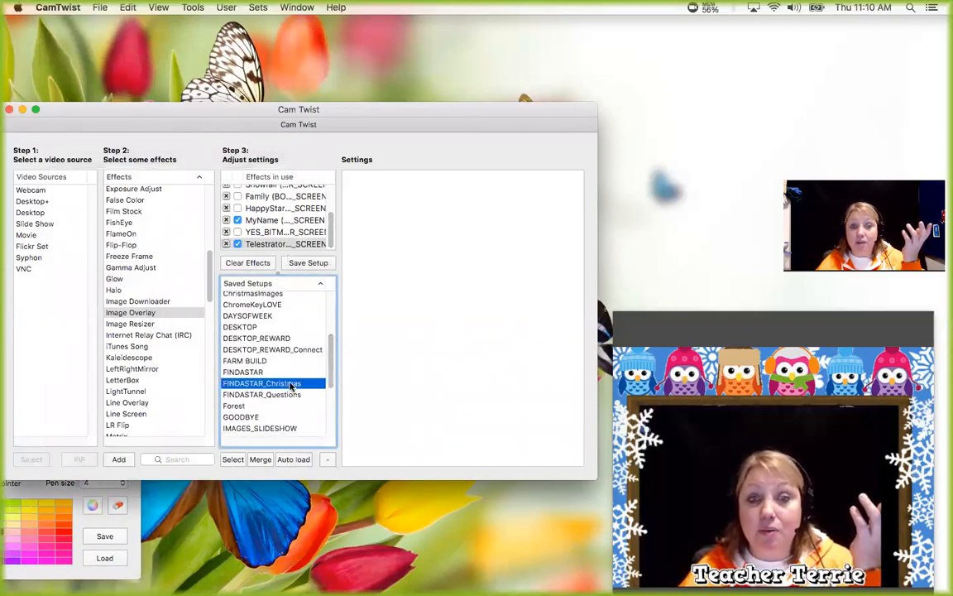
{"action": "double_click", "coordinate": [292, 387]}
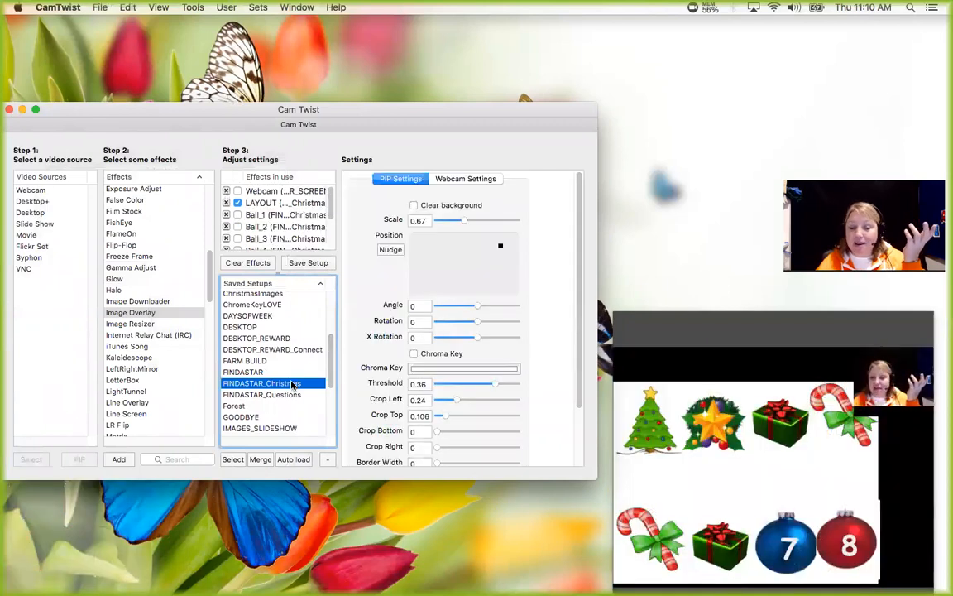
Hide the Ball_7 and Ball_8 overlays to reveal the last two pictures.
{"action": "scroll", "coordinate": [325, 213], "scroll_direction": "down", "scroll_amount": 3}
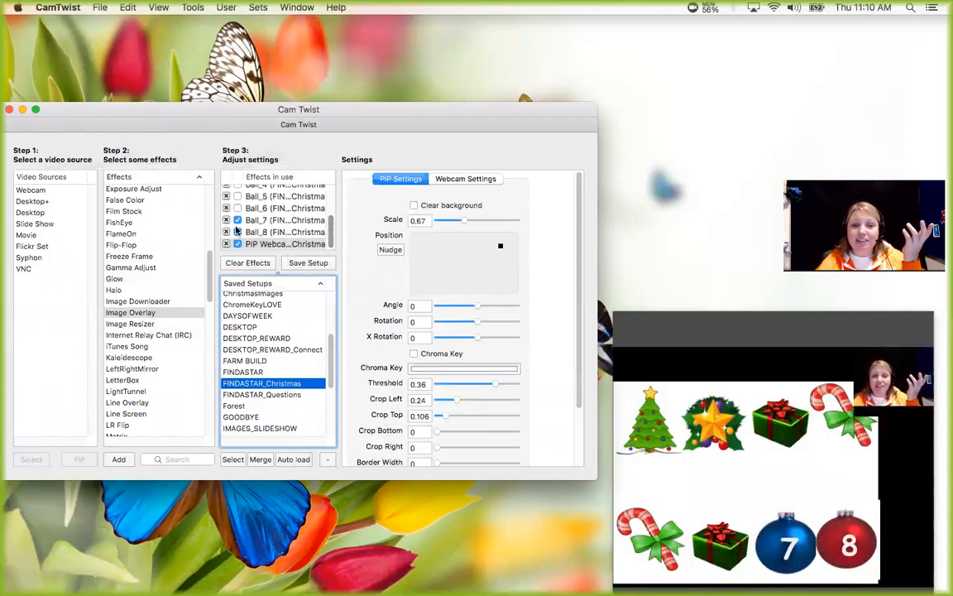
{"action": "left_click", "coordinate": [240, 217]}
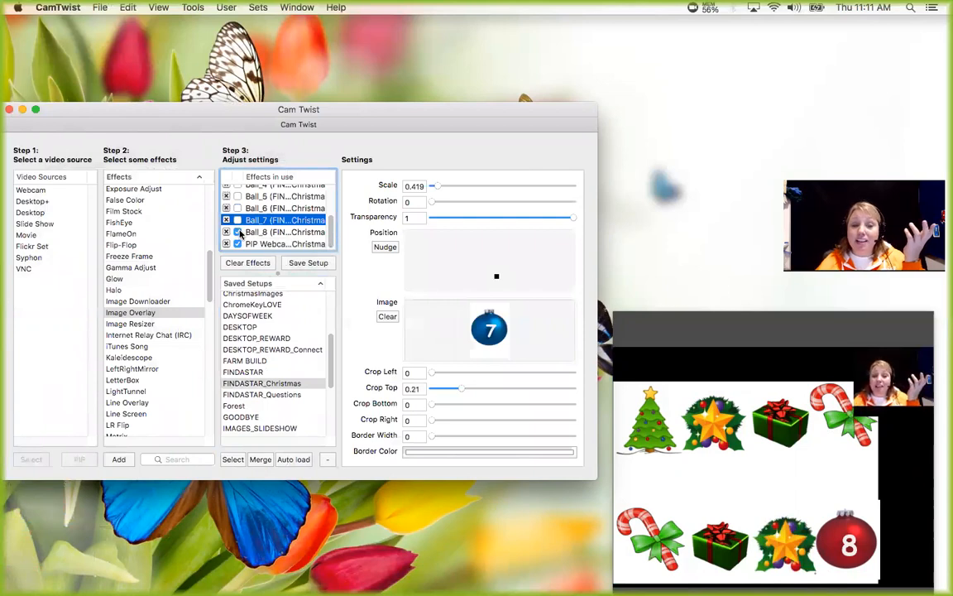
{"action": "left_click", "coordinate": [238, 232]}
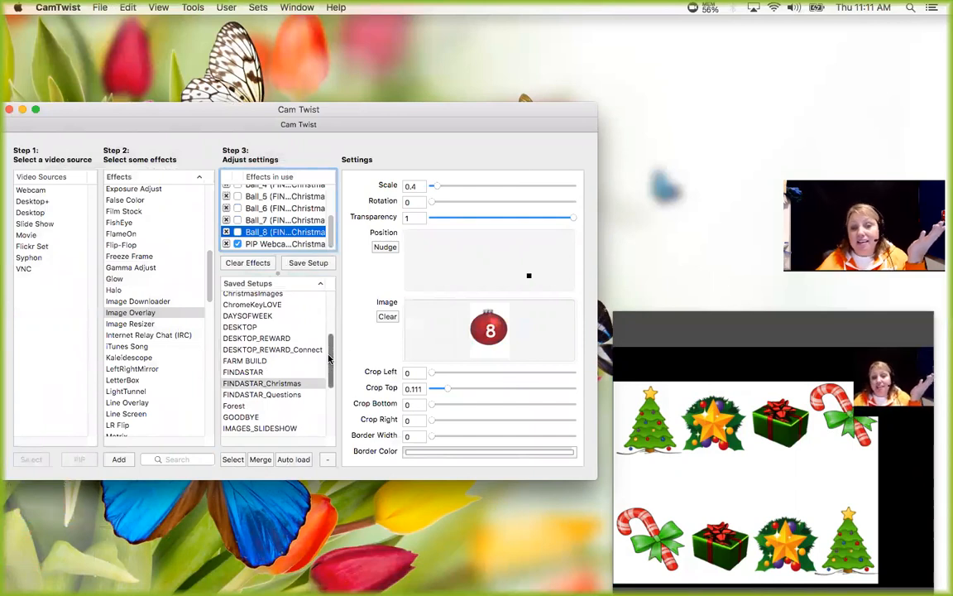
Switch to the BORDER_SCREEN setup without saving the game, and reload the FINDASTAR_Christmas setup.
{"action": "scroll", "coordinate": [329, 358], "scroll_direction": "up", "scroll_amount": 1}
{"action": "scroll", "coordinate": [329, 356], "scroll_direction": "up", "scroll_amount": 5}
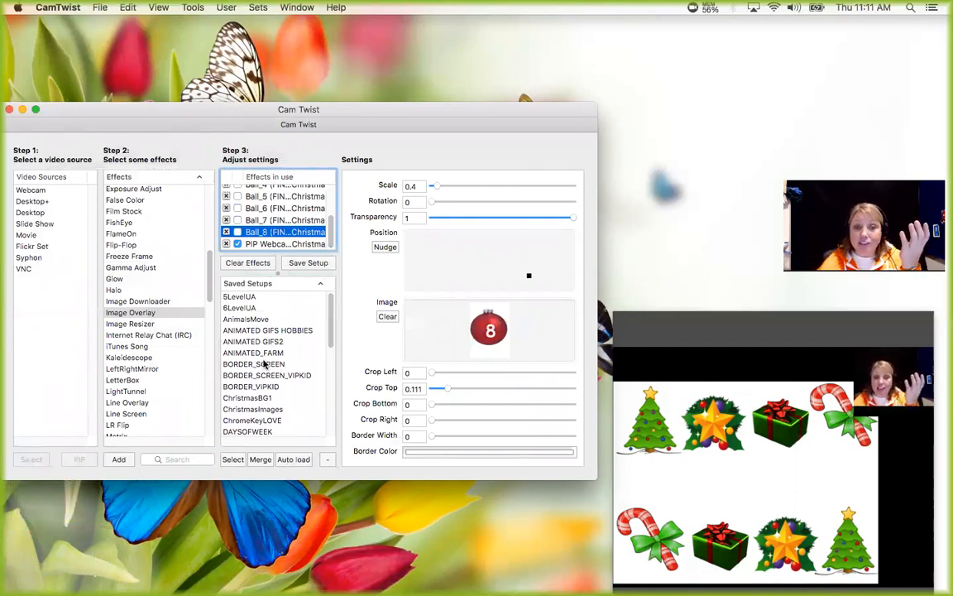
{"action": "double_click", "coordinate": [262, 367]}
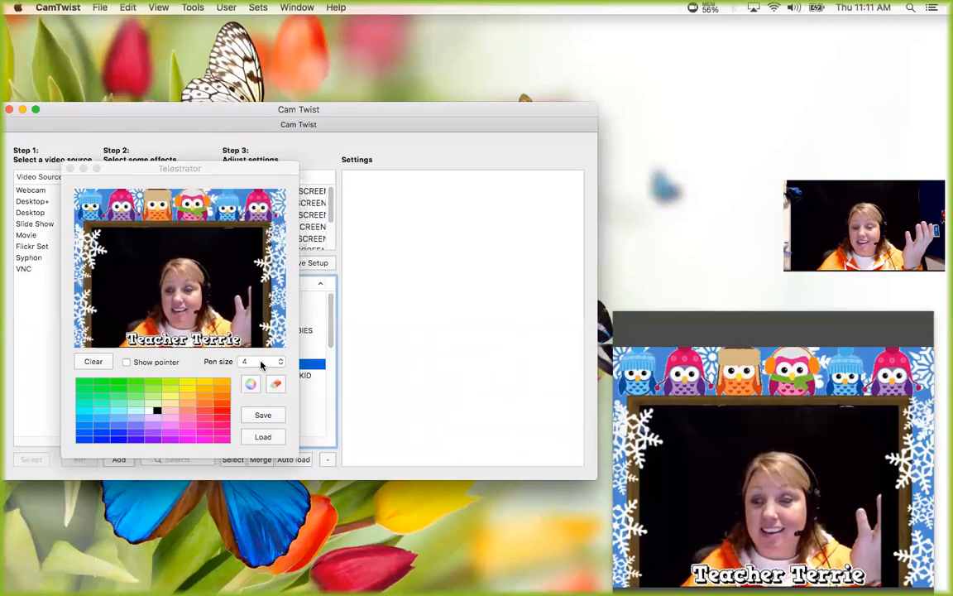
{"action": "left_click_drag", "start_coordinate": [329, 313], "coordinate": [319, 364]}
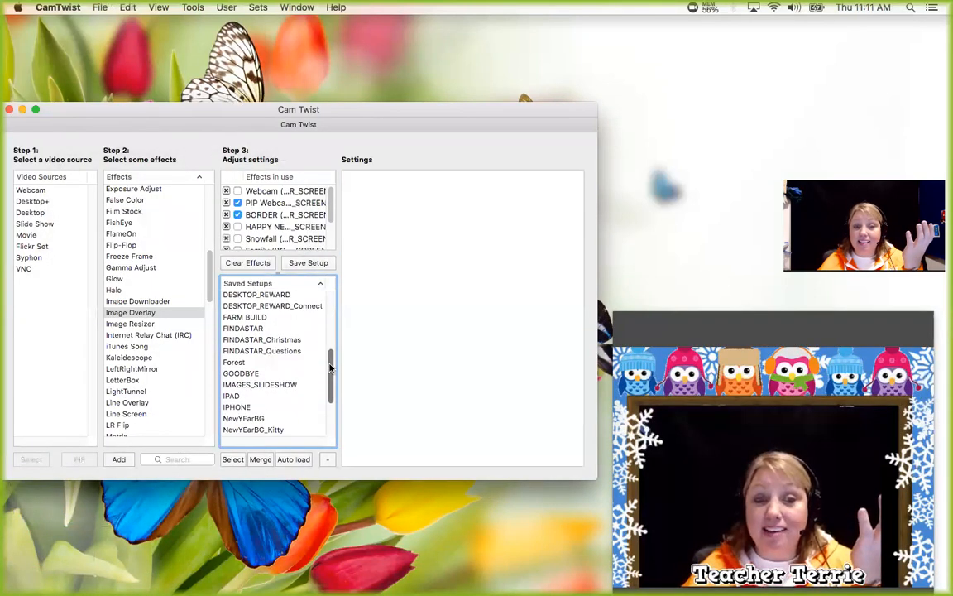
{"action": "double_click", "coordinate": [292, 340]}
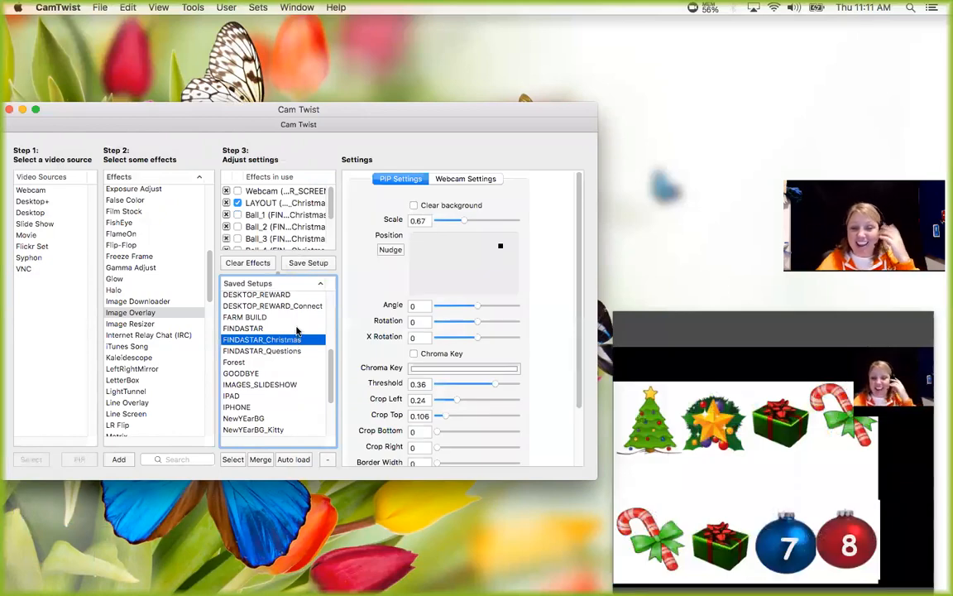
Clear all effects in use and remove the remaining Webcam source from the list.
{"action": "left_click", "coordinate": [248, 262]}
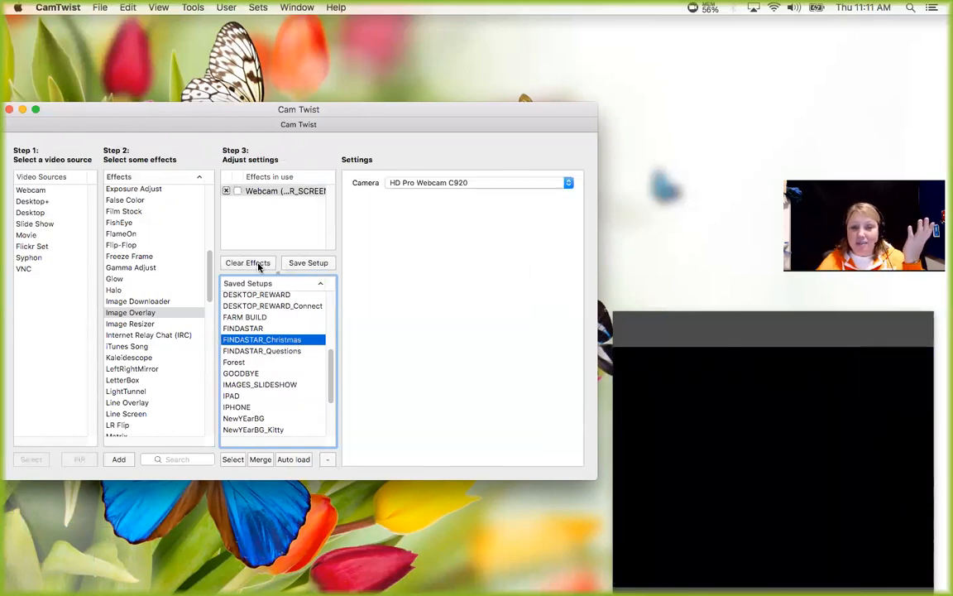
{"action": "left_click", "coordinate": [227, 191]}
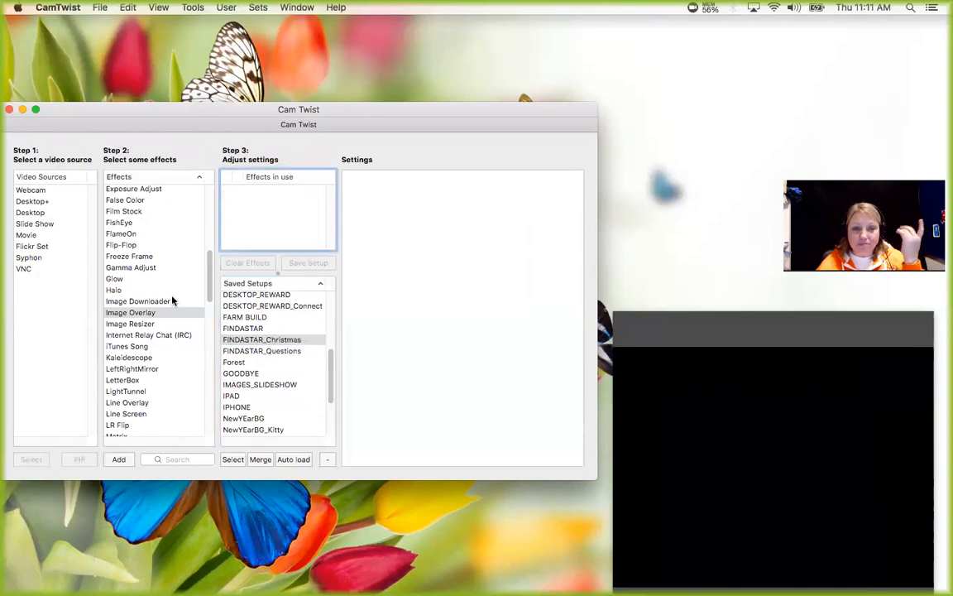
Add an Image Overlay with the four-penguins picture and scale it to about 2.137 so it fills the preview as background.
{"action": "double_click", "coordinate": [134, 314]}
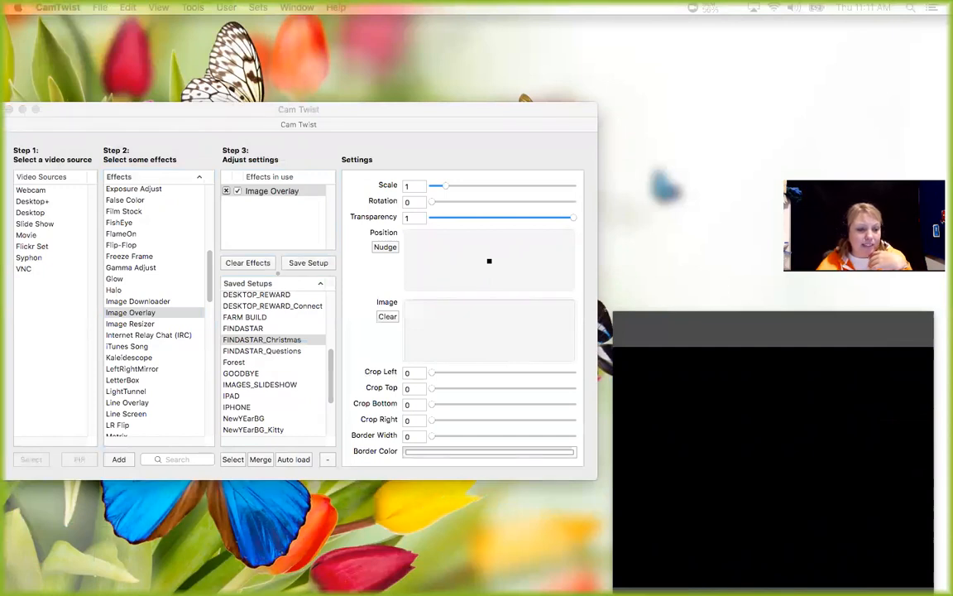
{"action": "left_click_drag", "start_coordinate": [232, 250], "coordinate": [490, 329]}
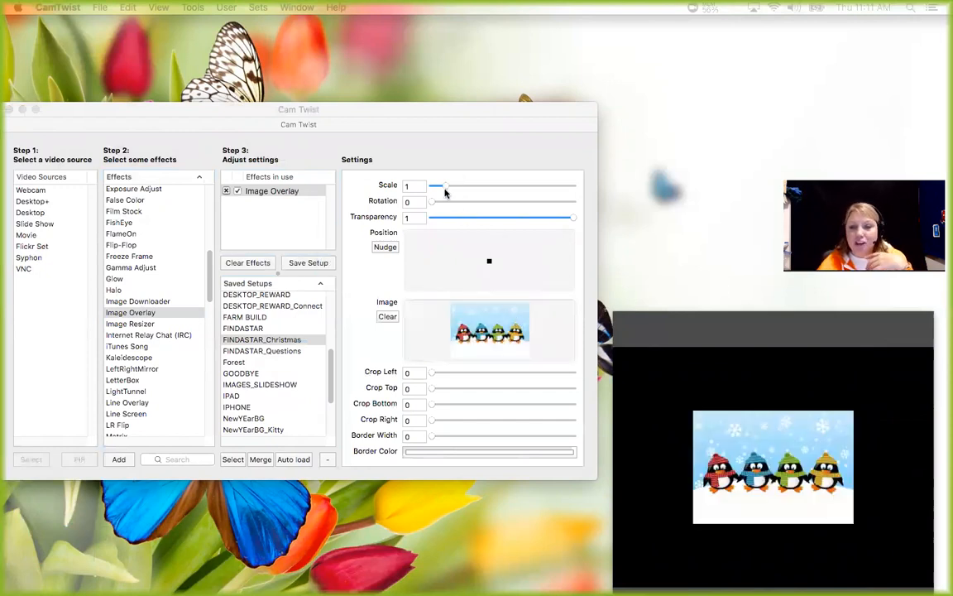
{"action": "left_click_drag", "start_coordinate": [444, 189], "coordinate": [462, 186]}
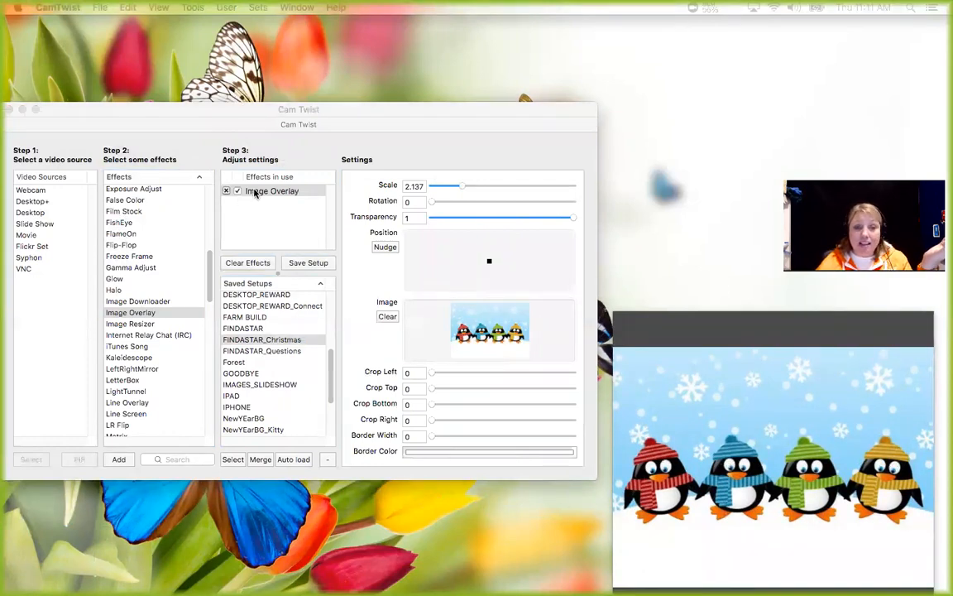
Add an Image Overlay with the yellow number 1 picture, scaled to about 0.817, over the upper-left corner of the penguin background.
{"action": "double_click", "coordinate": [142, 314]}
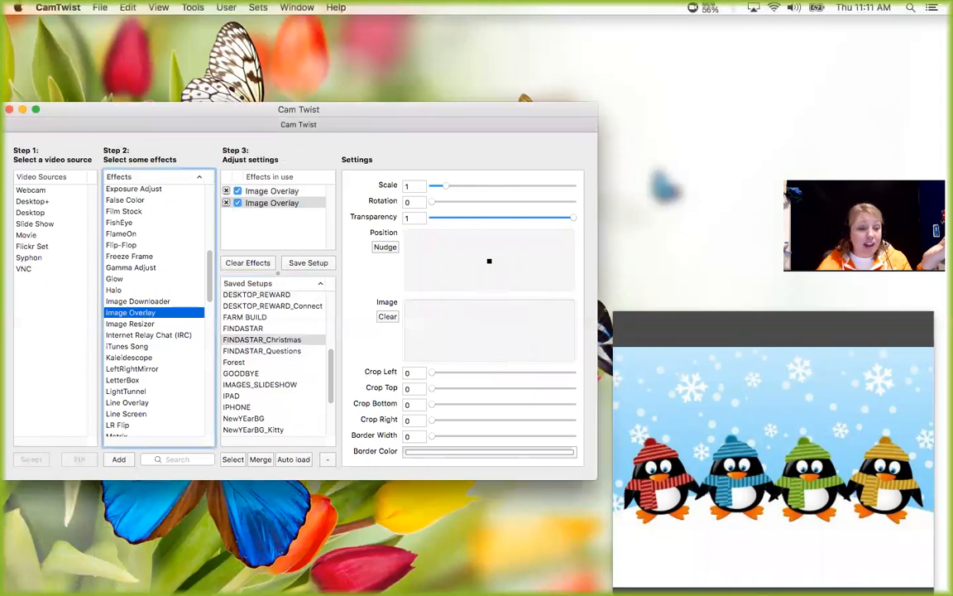
{"action": "left_click_drag", "start_coordinate": [223, 322], "coordinate": [494, 331]}
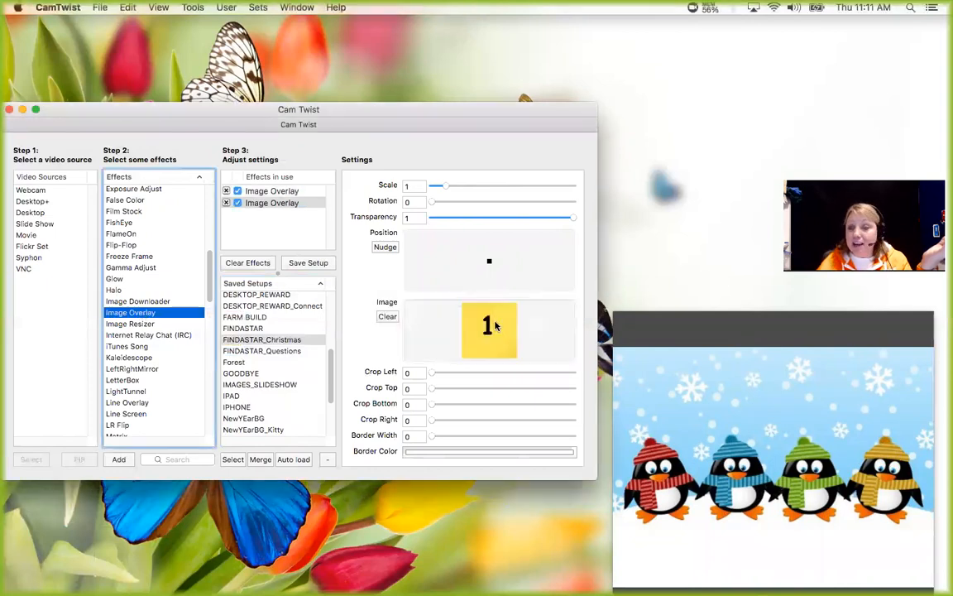
{"action": "left_click_drag", "start_coordinate": [488, 261], "coordinate": [443, 253]}
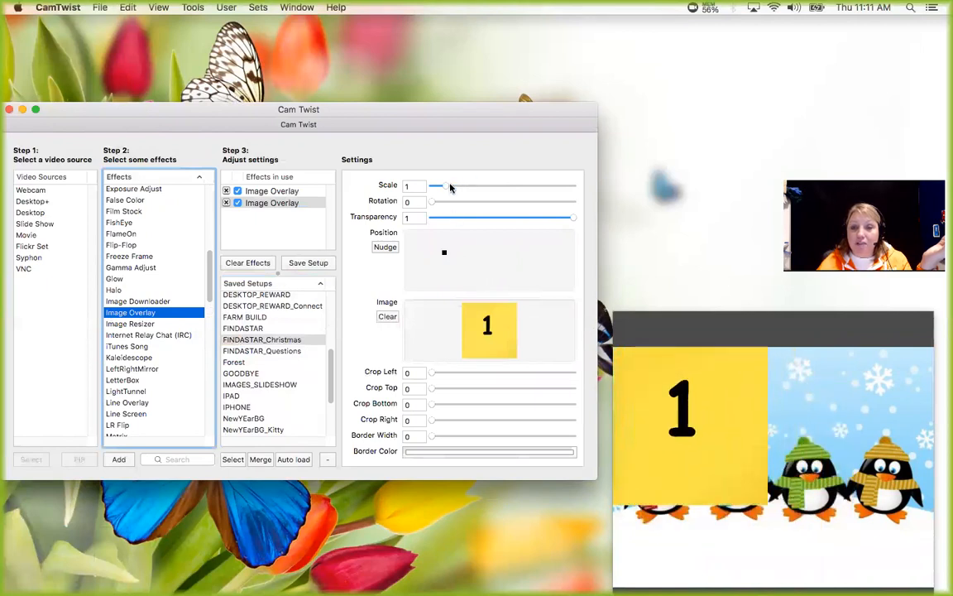
{"action": "left_click_drag", "start_coordinate": [444, 189], "coordinate": [437, 187]}
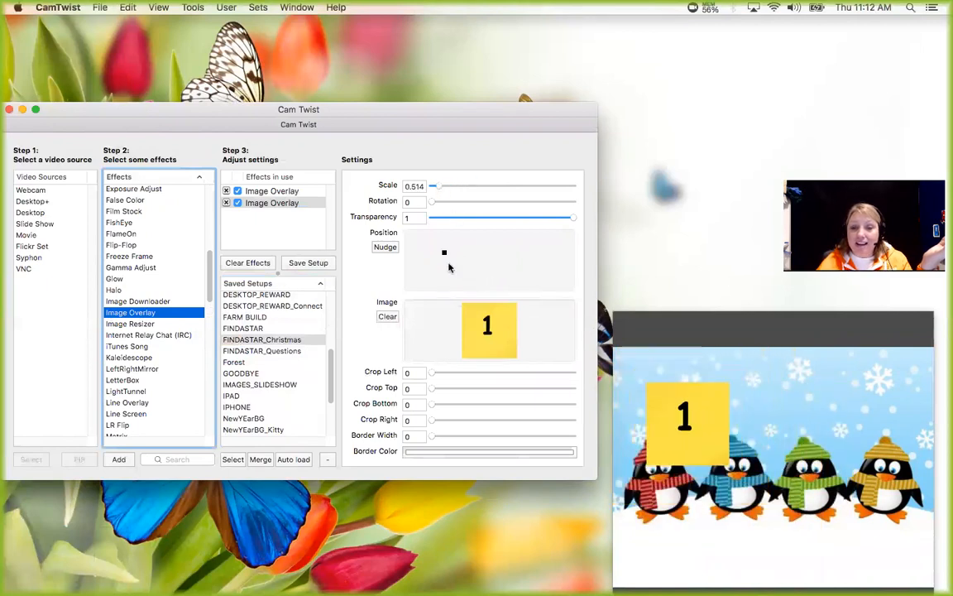
{"action": "left_click_drag", "start_coordinate": [436, 254], "coordinate": [425, 249]}
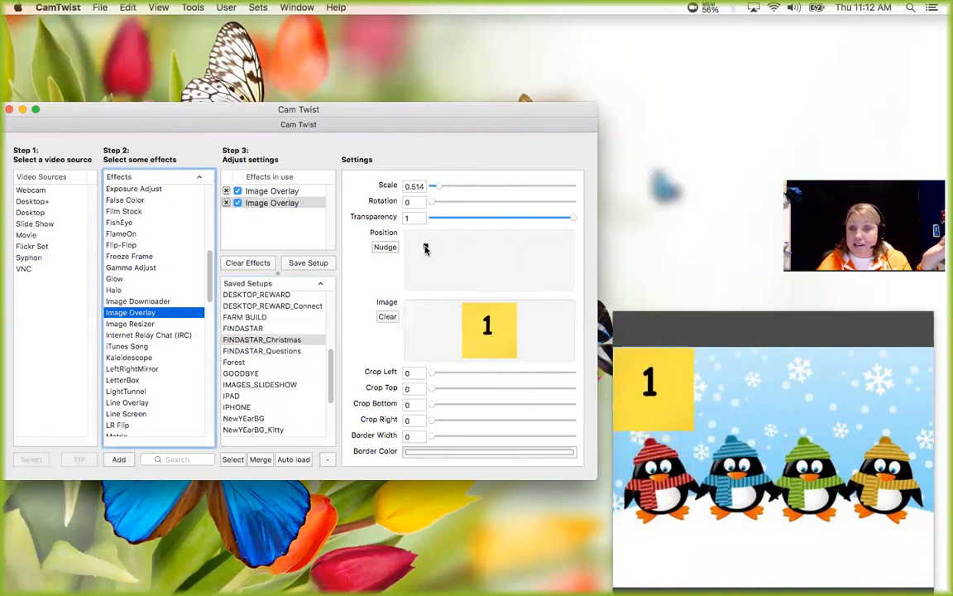
{"action": "left_click_drag", "start_coordinate": [436, 187], "coordinate": [441, 189]}
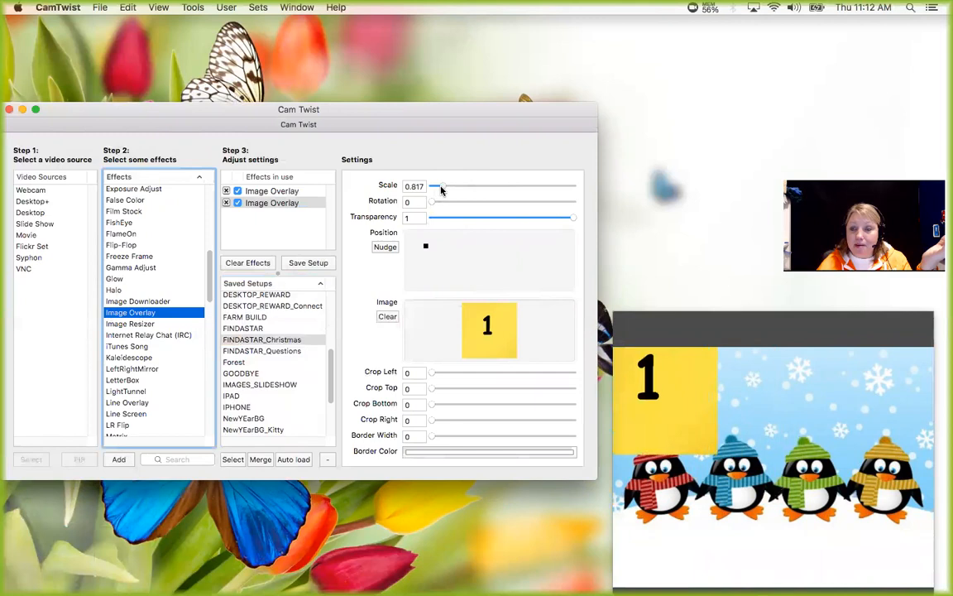
{"action": "left_click_drag", "start_coordinate": [431, 250], "coordinate": [431, 248]}
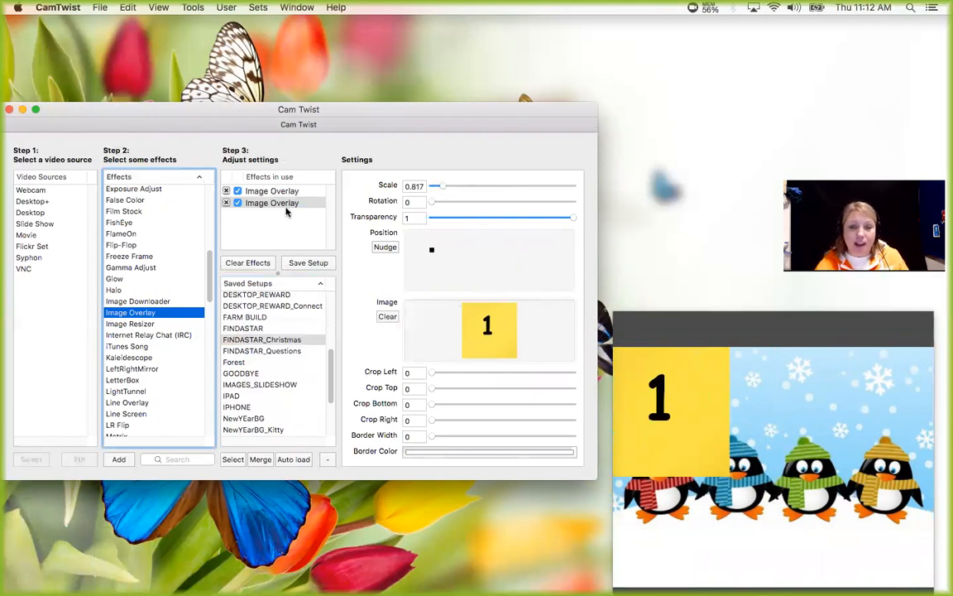
Rename the number 1 image overlay in the effects in use as Option 1.
{"action": "left_click", "coordinate": [273, 204]}
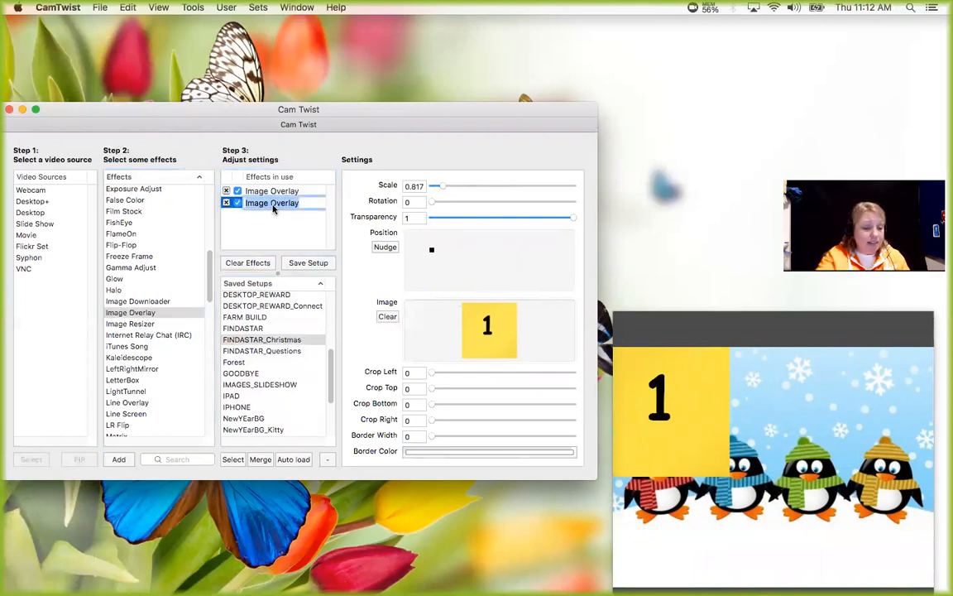
{"action": "type", "text": "Option 1"}
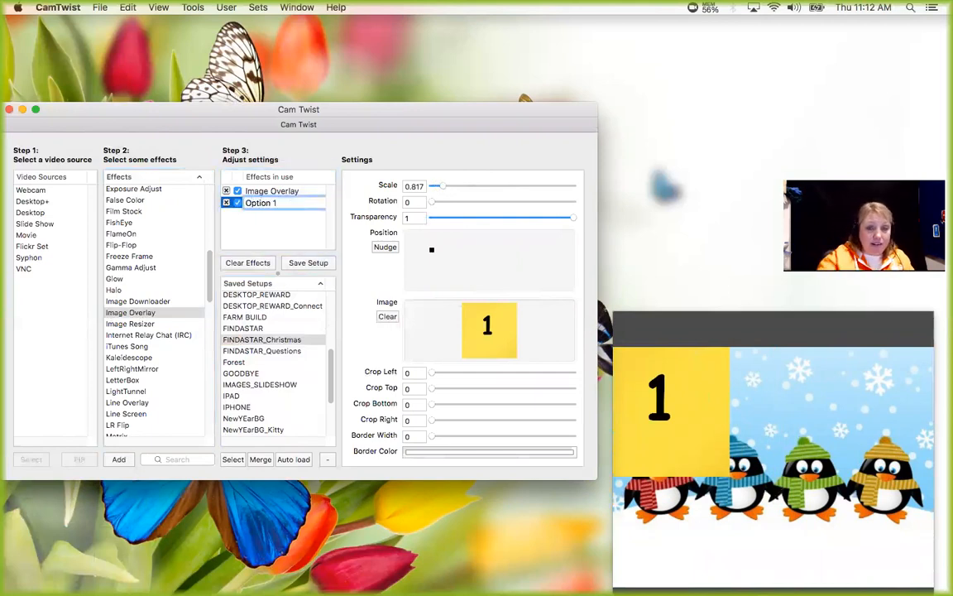
{"action": "left_click", "coordinate": [272, 221]}
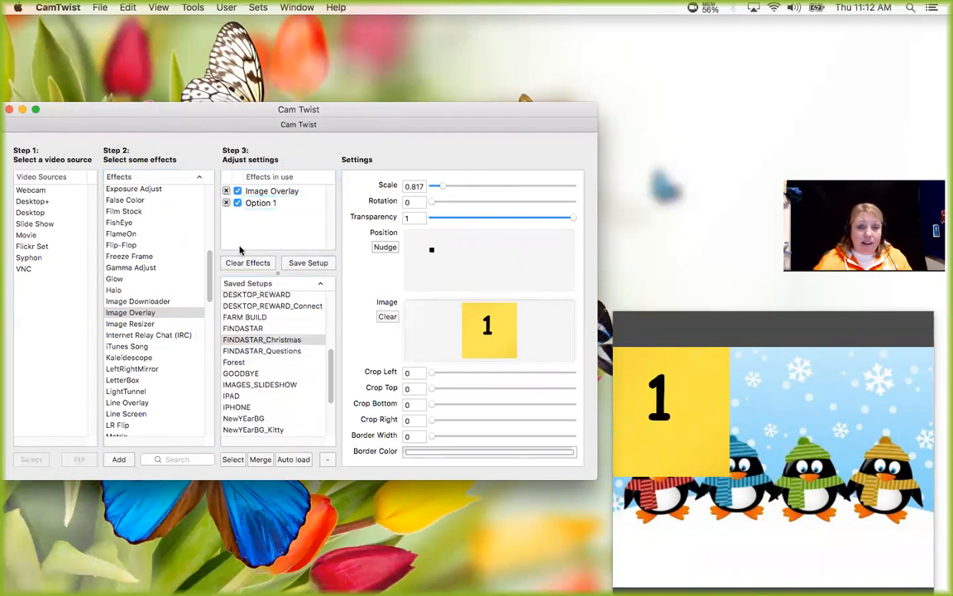
Add another Image Overlay and load the yellow number 2 picture into it.
{"action": "left_click", "coordinate": [123, 315]}
{"action": "double_click", "coordinate": [139, 315]}
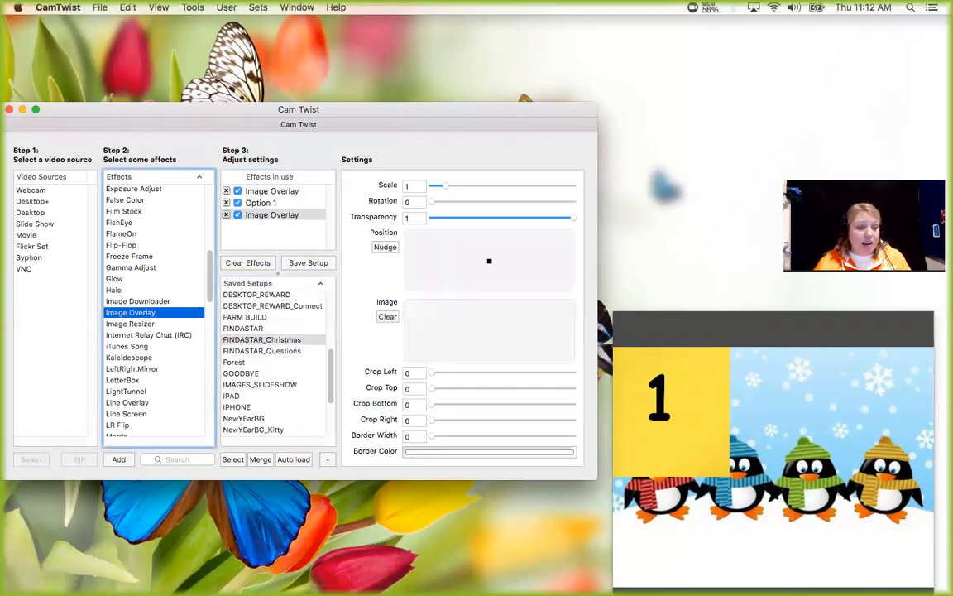
{"action": "left_click_drag", "start_coordinate": [0, 309], "coordinate": [248, 309]}
{"action": "left_click_drag", "start_coordinate": [41, 314], "coordinate": [472, 329]}
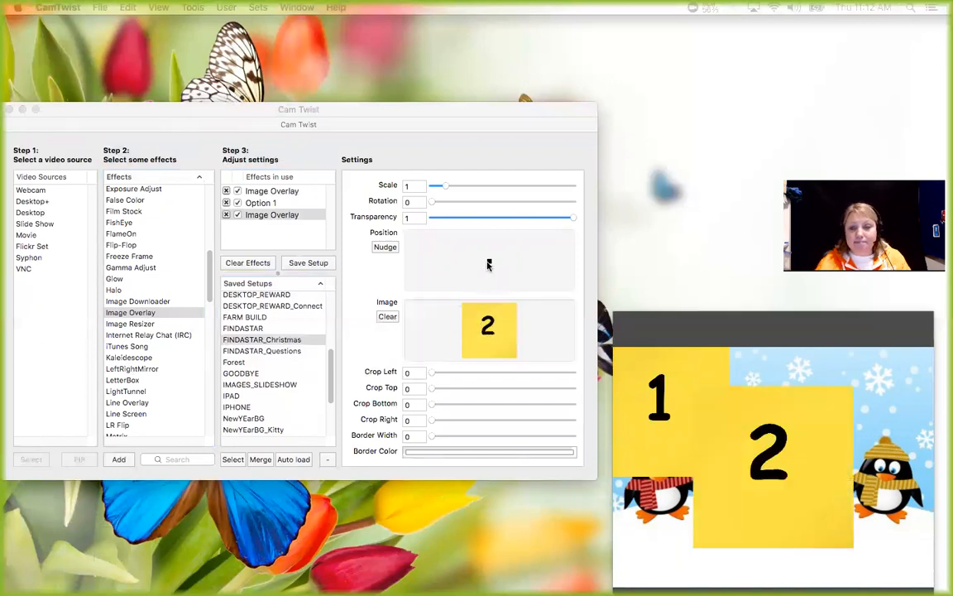
Place the number 2 overlay beside number 1 along the background's upper edge and scale it to about 0.615.
{"action": "left_click", "coordinate": [490, 263]}
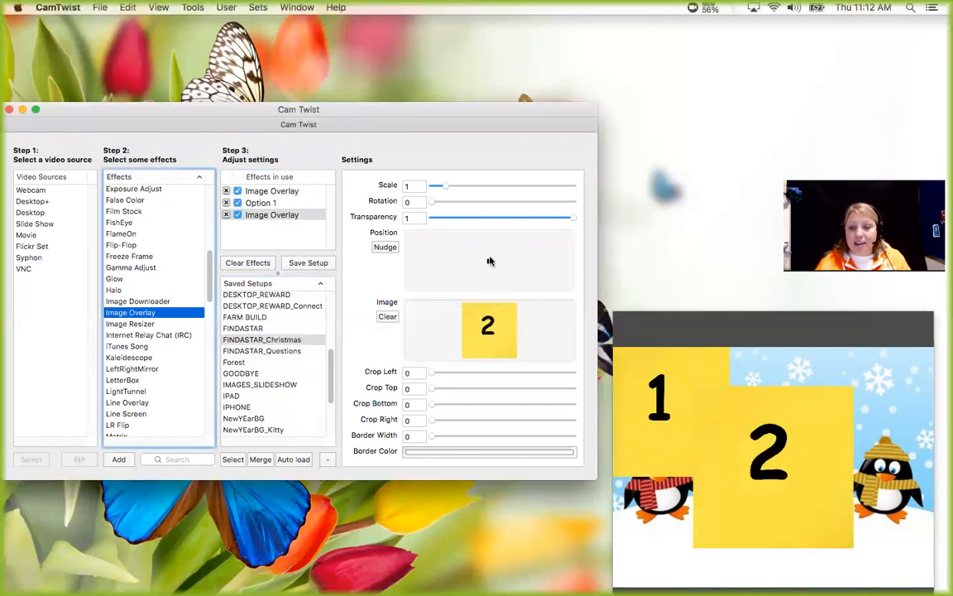
{"action": "left_click_drag", "start_coordinate": [489, 262], "coordinate": [491, 253]}
{"action": "left_click_drag", "start_coordinate": [445, 190], "coordinate": [441, 187]}
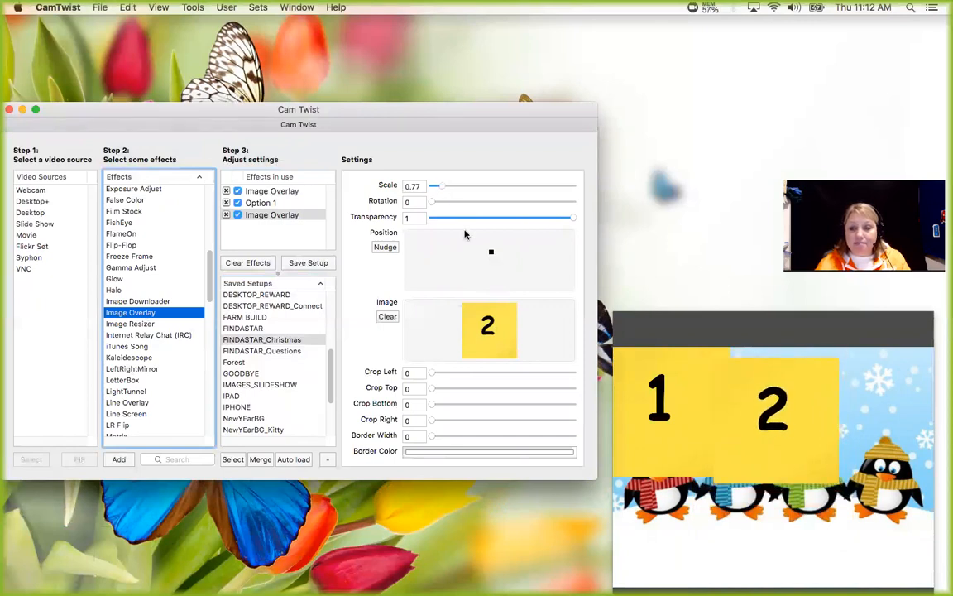
{"action": "left_click_drag", "start_coordinate": [489, 250], "coordinate": [491, 250]}
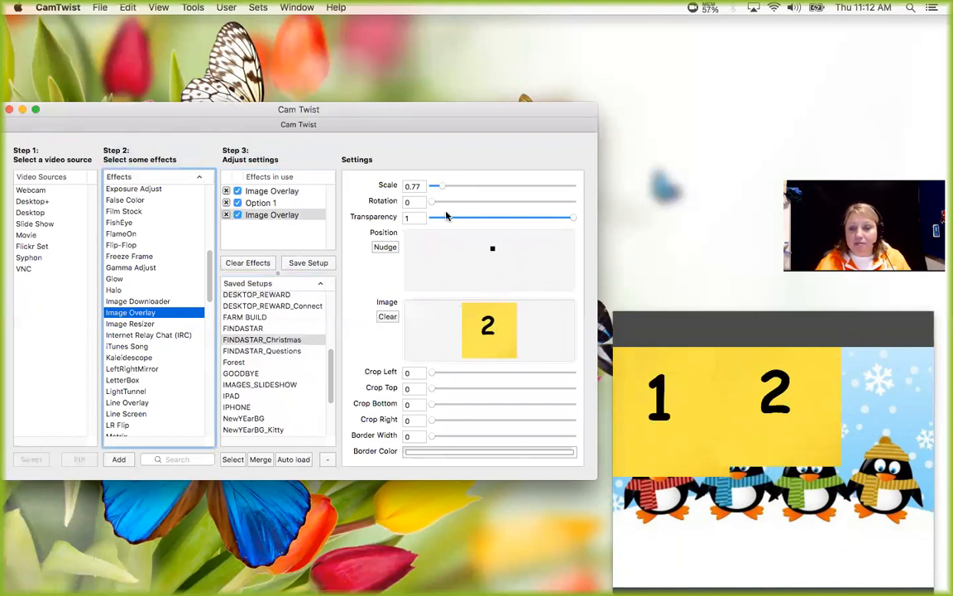
{"action": "left_click_drag", "start_coordinate": [441, 191], "coordinate": [437, 190]}
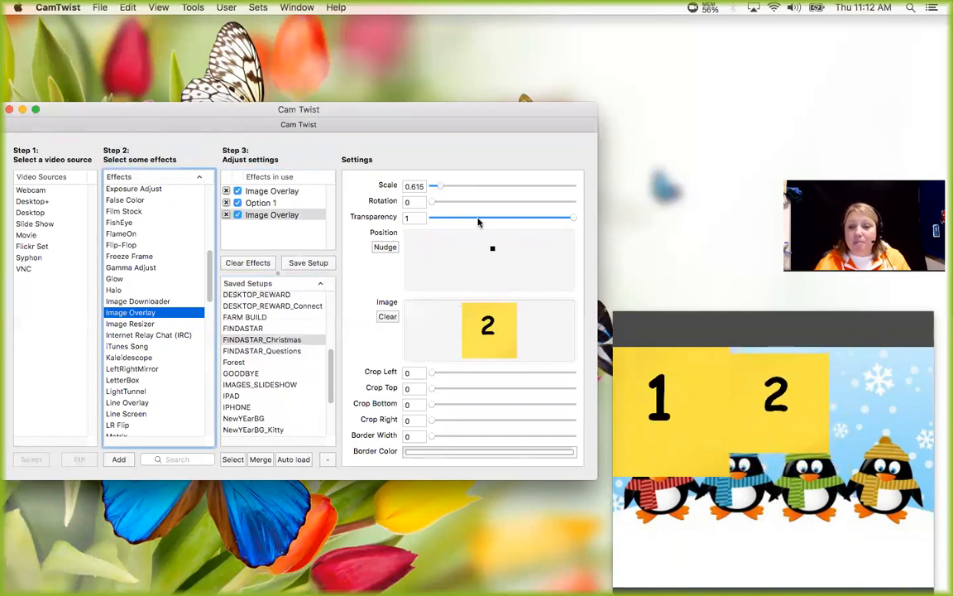
{"action": "left_click_drag", "start_coordinate": [494, 251], "coordinate": [492, 248]}
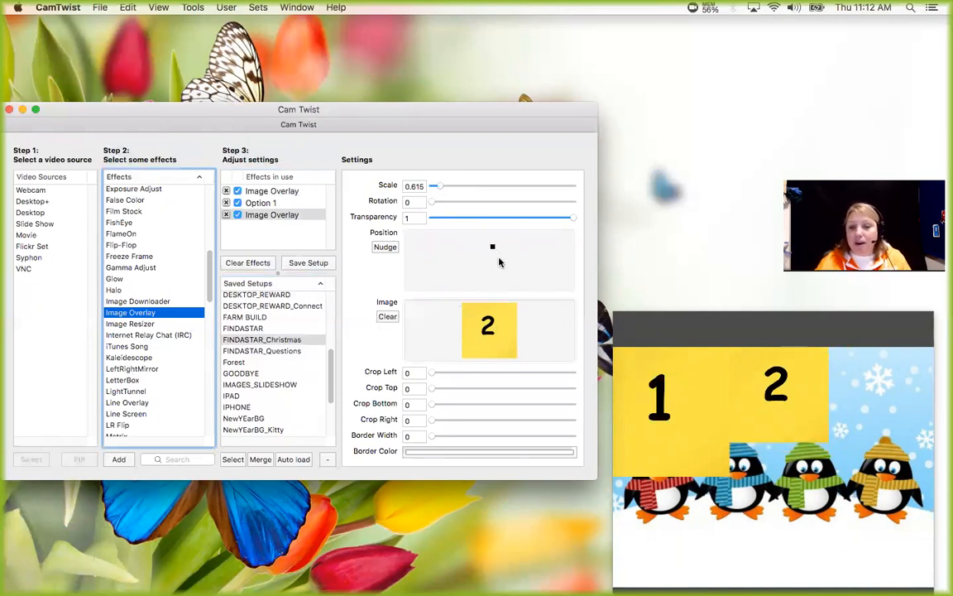
Scale the Option 1 overlay to about 0.67 and align it with the background's upper edge.
{"action": "left_click", "coordinate": [263, 203]}
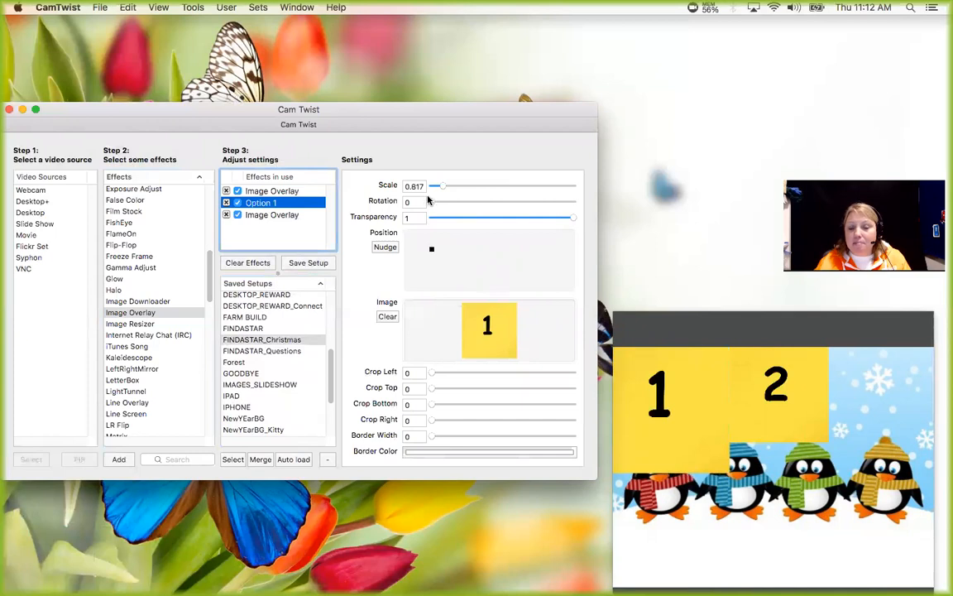
{"action": "left_click_drag", "start_coordinate": [441, 188], "coordinate": [439, 189]}
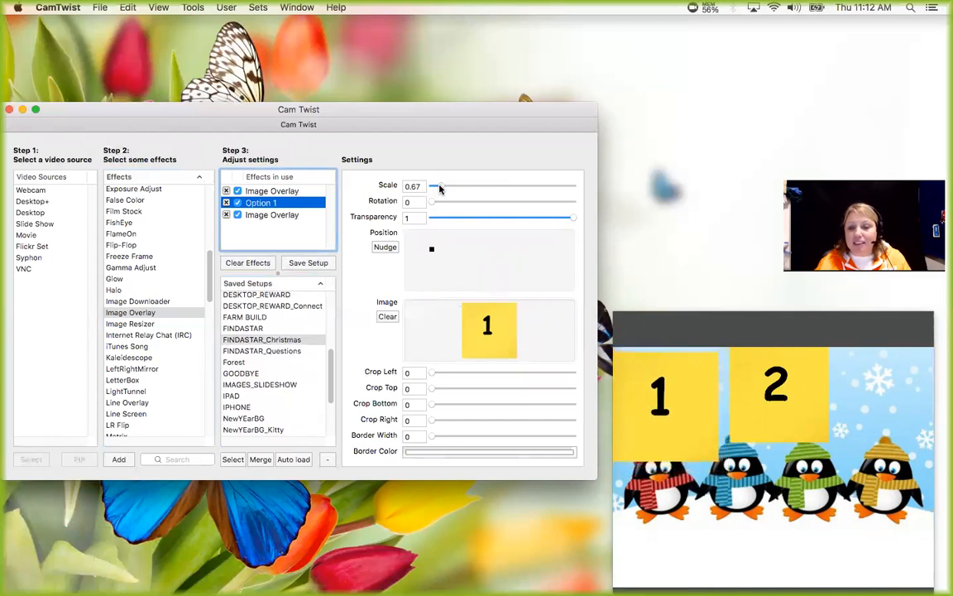
{"action": "left_click_drag", "start_coordinate": [432, 248], "coordinate": [432, 247]}
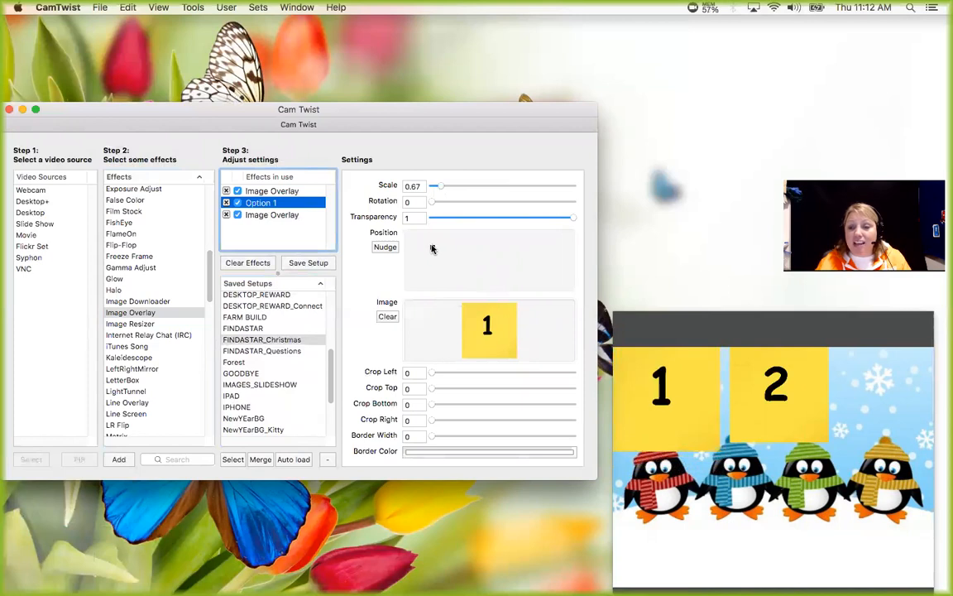
Move the number 2 overlay against number 1 and scale it to about 0.715 so the squares match in height.
{"action": "left_click", "coordinate": [297, 215]}
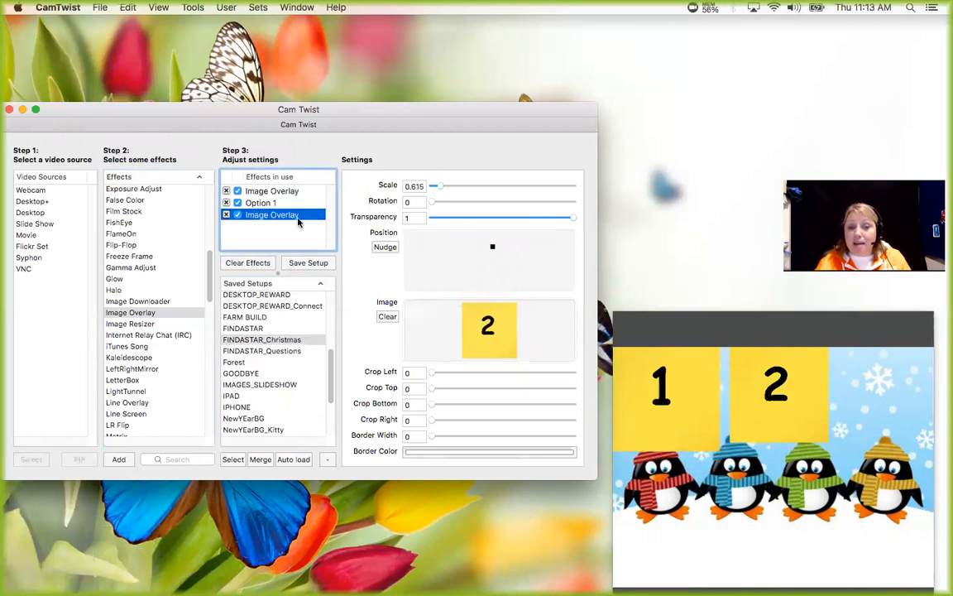
{"action": "left_click_drag", "start_coordinate": [491, 248], "coordinate": [484, 249]}
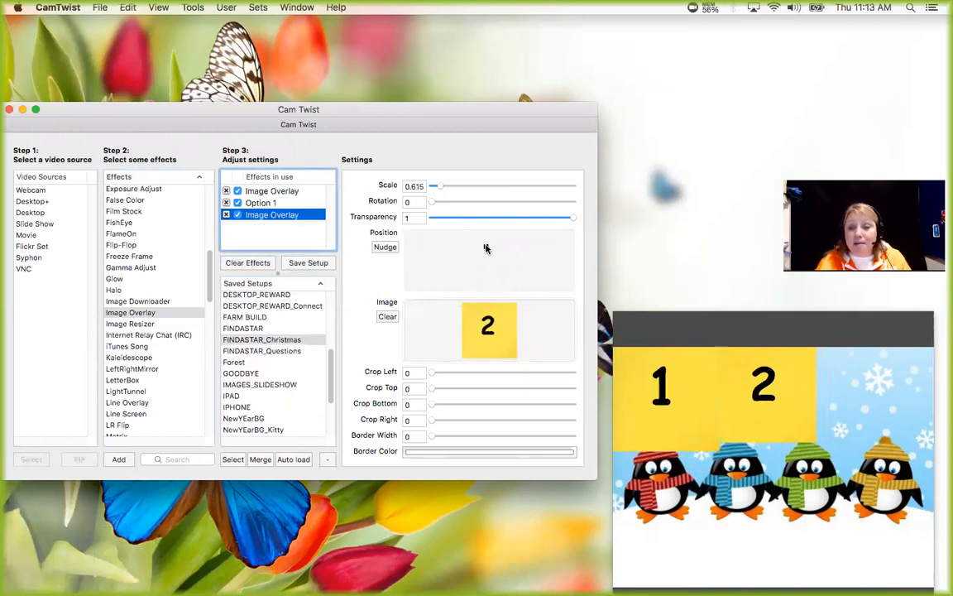
{"action": "left_click_drag", "start_coordinate": [440, 188], "coordinate": [444, 189]}
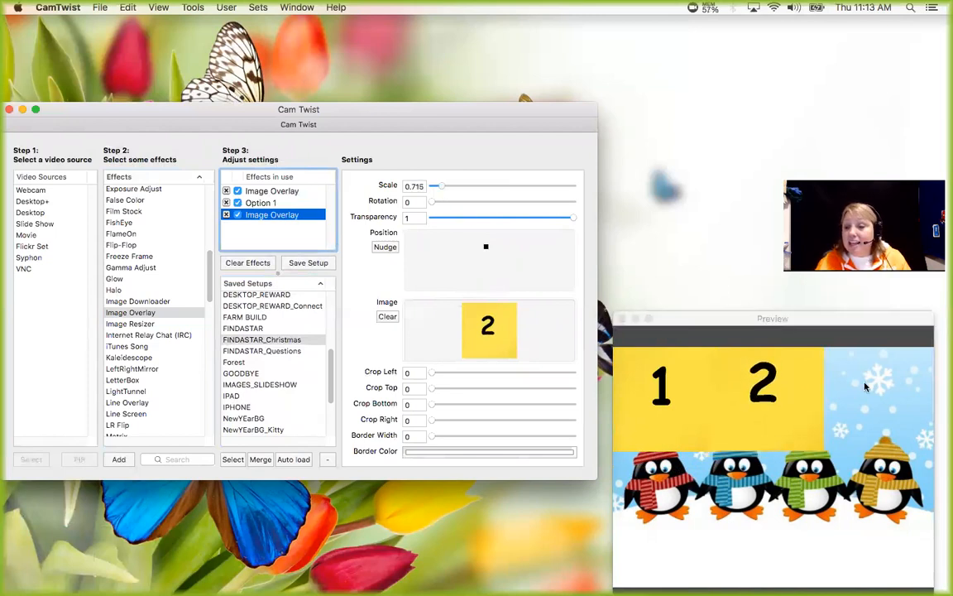
Rename the number 2 image overlay in the effects in use as Option 2.
{"action": "left_click", "coordinate": [670, 311]}
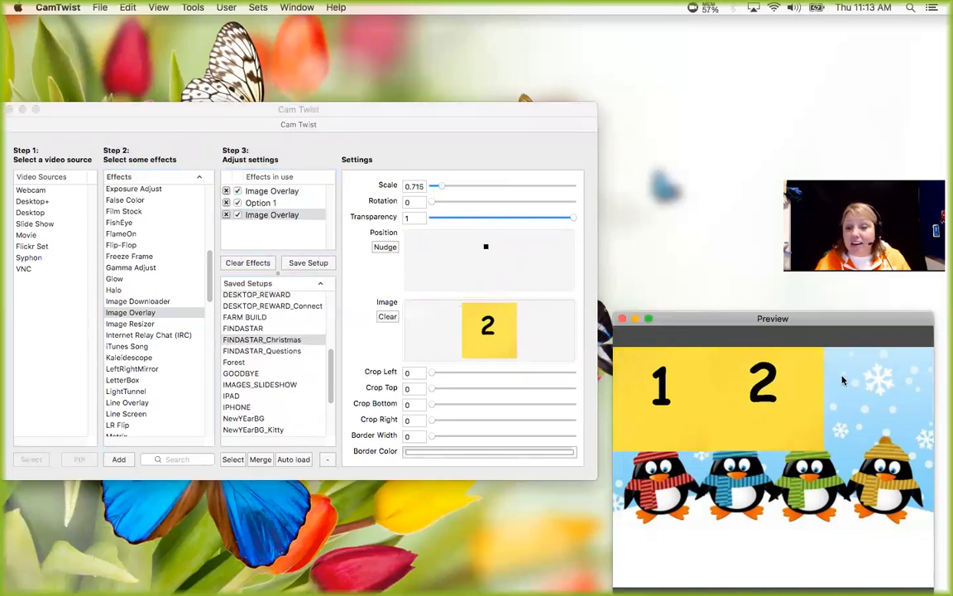
{"action": "left_click", "coordinate": [264, 215]}
{"action": "type", "text": "Option 2"}
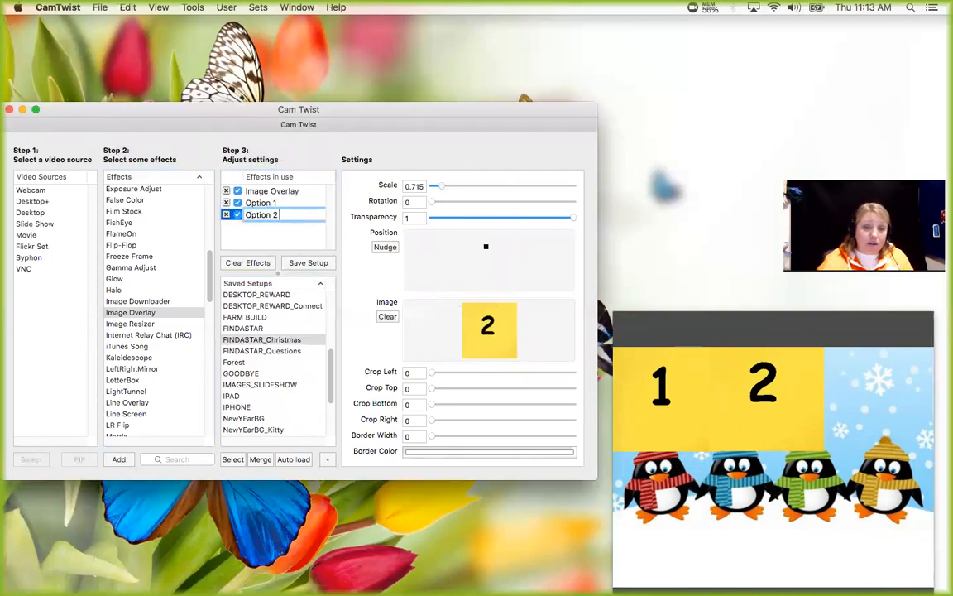
Add a further Image Overlay and load the yellow number 3 picture into it.
{"action": "left_click", "coordinate": [144, 313]}
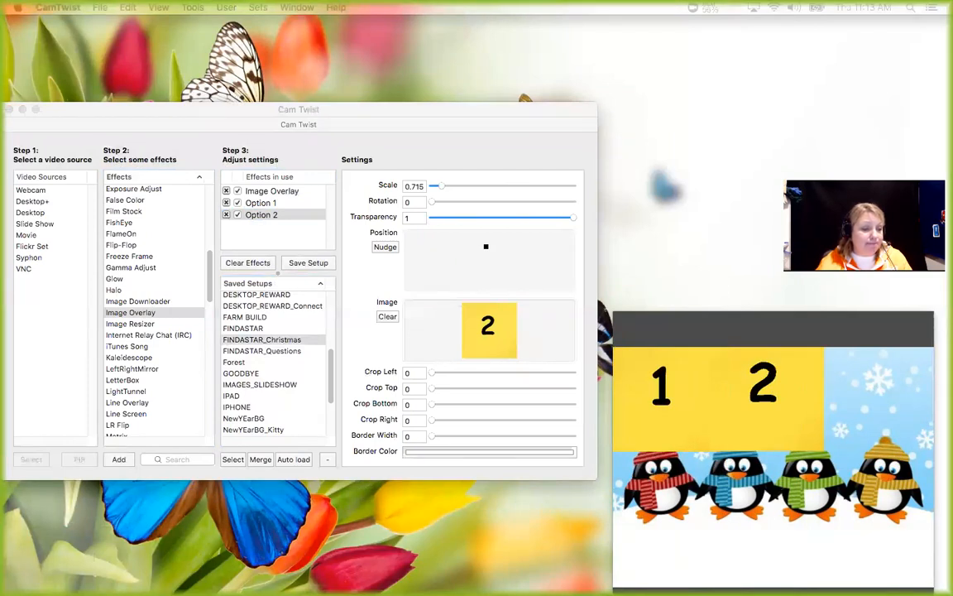
{"action": "left_click_drag", "start_coordinate": [278, 271], "coordinate": [481, 322]}
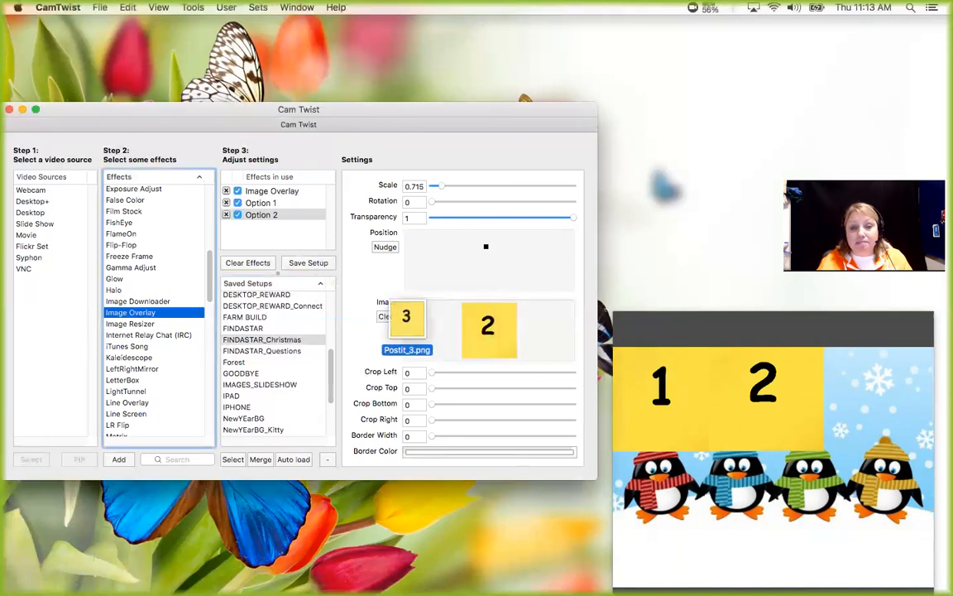
{"action": "double_click", "coordinate": [146, 314]}
{"action": "left_click_drag", "start_coordinate": [0, 292], "coordinate": [491, 333]}
Fit the number 3 overlay into the background's upper-right corner at a scale of about 0.716, with its top cropped by 0.05.
{"action": "left_click_drag", "start_coordinate": [489, 261], "coordinate": [533, 251]}
{"action": "left_click_drag", "start_coordinate": [446, 187], "coordinate": [442, 187]}
{"action": "left_click_drag", "start_coordinate": [532, 254], "coordinate": [545, 250]}
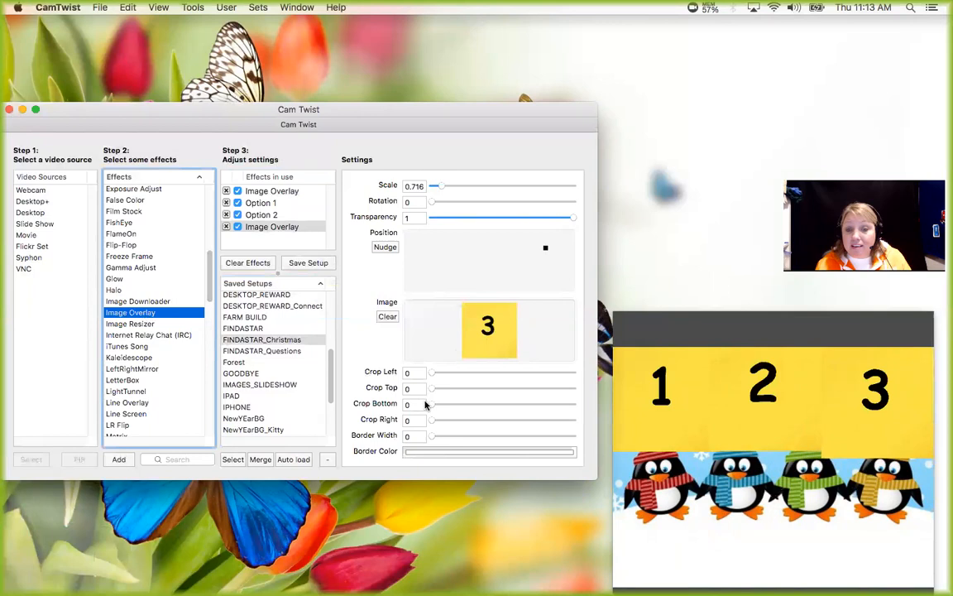
{"action": "left_click_drag", "start_coordinate": [430, 388], "coordinate": [440, 391]}
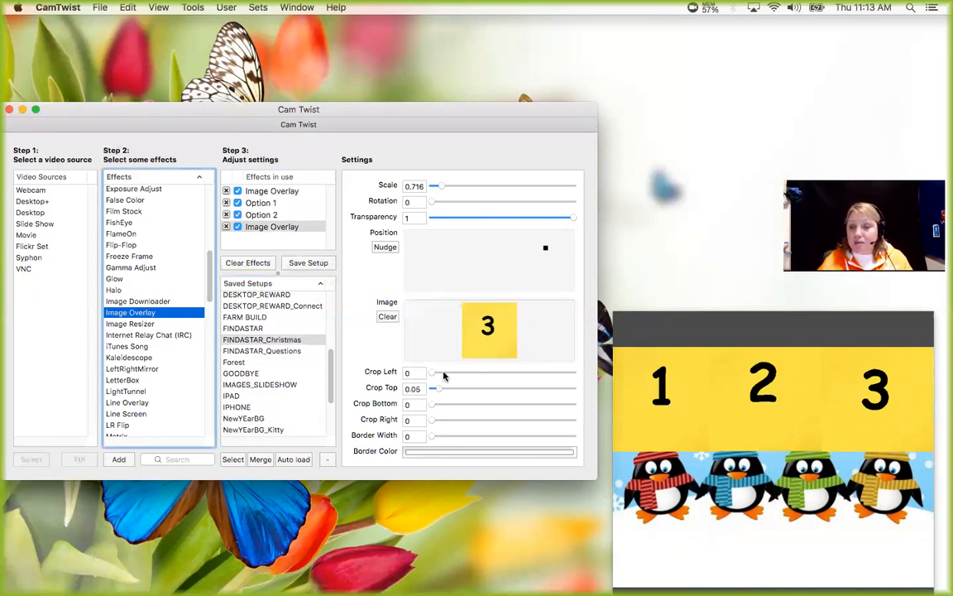
Save the current effects as a new setup named FINDASTAR_DEMO.
{"action": "left_click", "coordinate": [302, 263]}
{"action": "left_click_drag", "start_coordinate": [379, 154], "coordinate": [262, 154]}
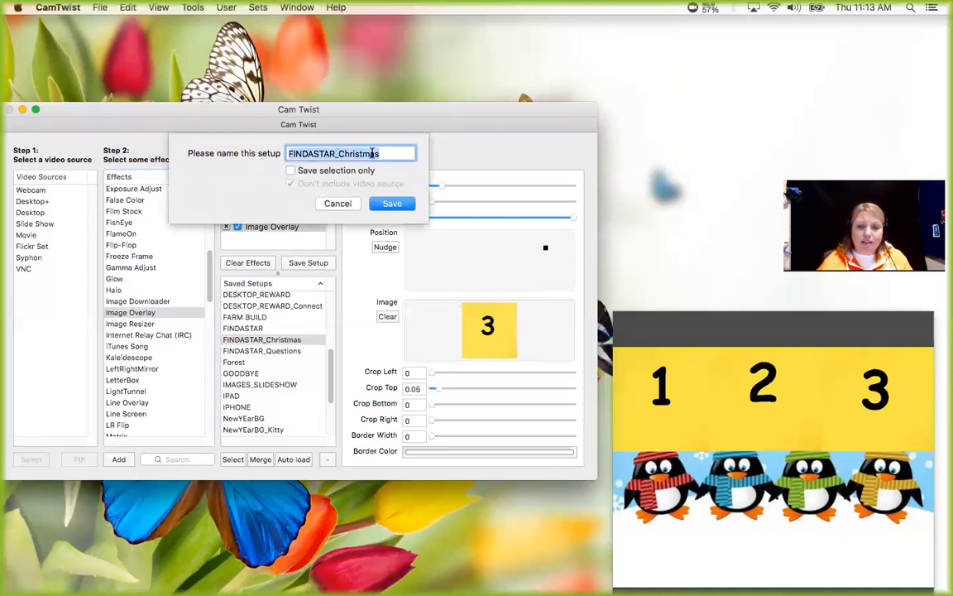
{"action": "left_click_drag", "start_coordinate": [378, 154], "coordinate": [340, 153]}
{"action": "type", "text": "DEMO"}
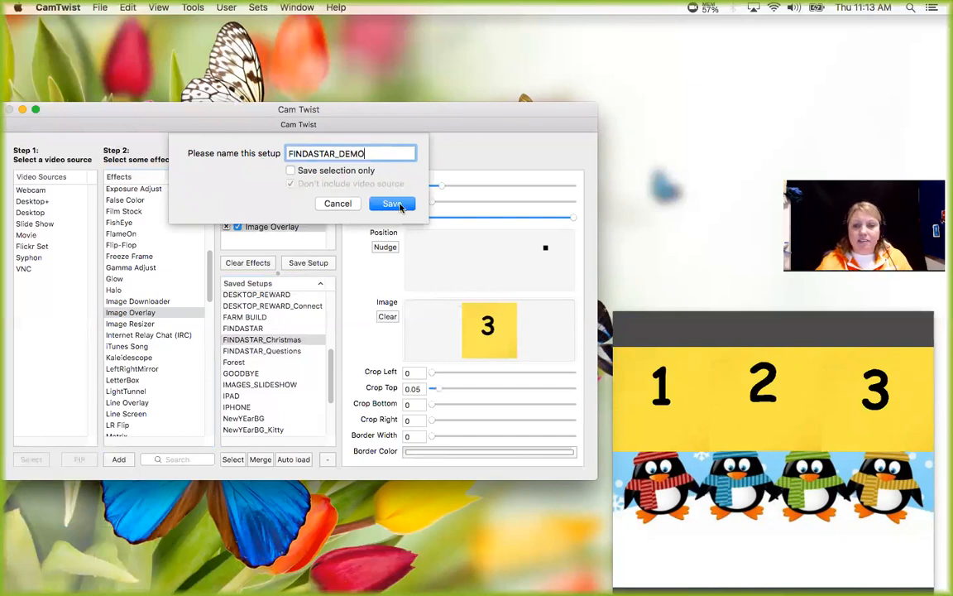
{"action": "left_click", "coordinate": [392, 205]}
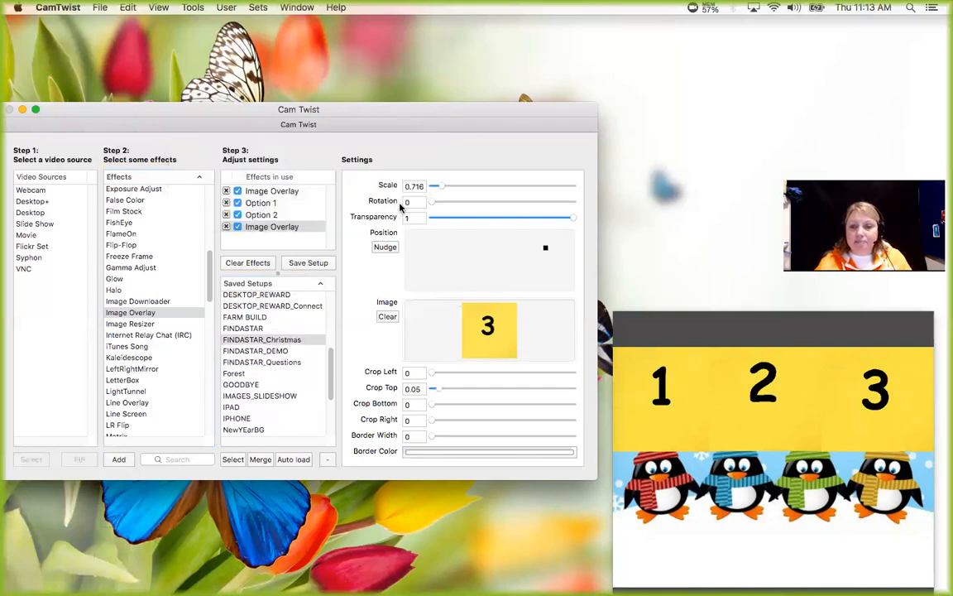
Load the saved BORDER_SCREEN setup and move the Telestrator window clear of the effects in use and saved setups.
{"action": "left_click_drag", "start_coordinate": [328, 357], "coordinate": [329, 322]}
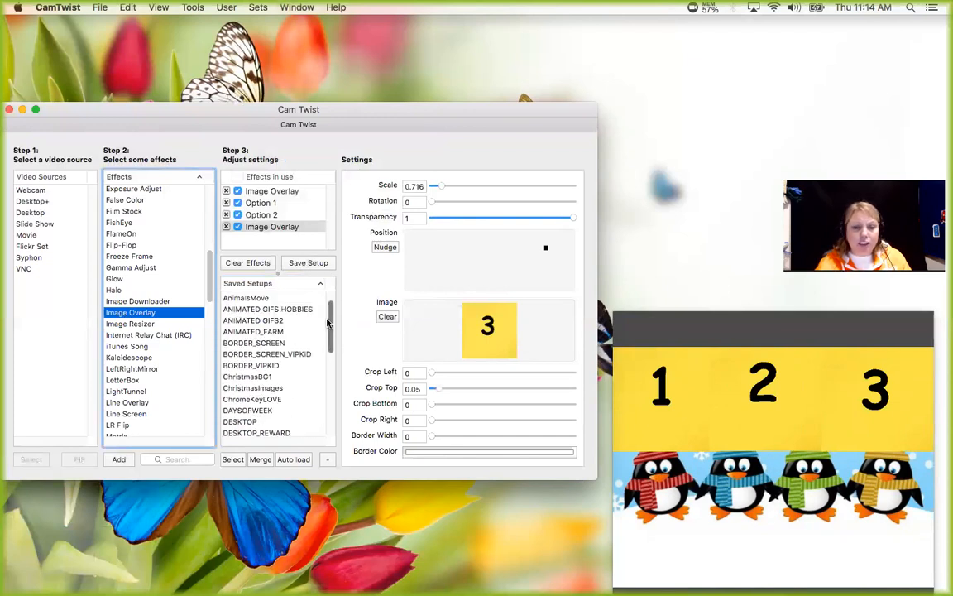
{"action": "double_click", "coordinate": [272, 342]}
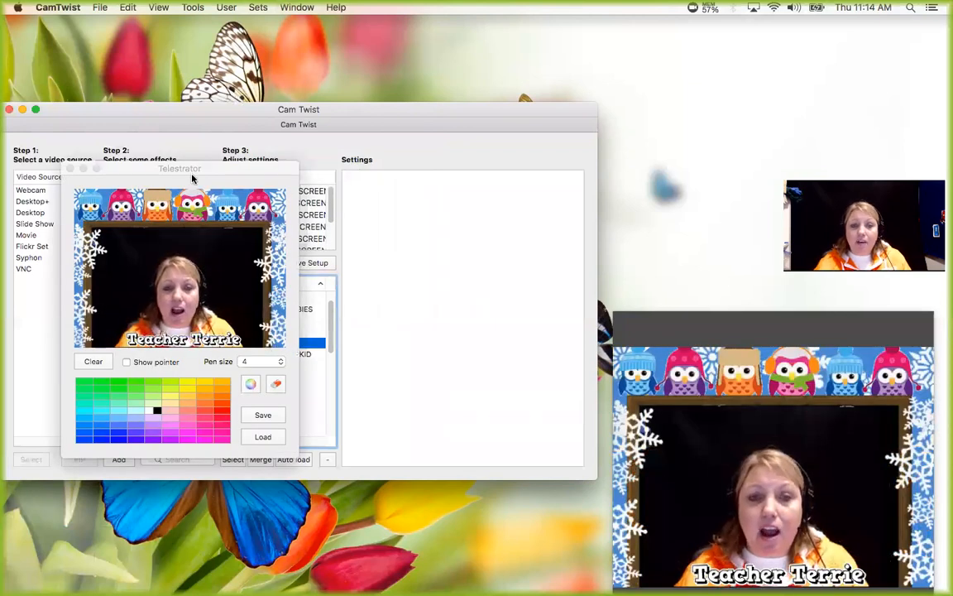
{"action": "left_click_drag", "start_coordinate": [192, 178], "coordinate": [22, 284]}
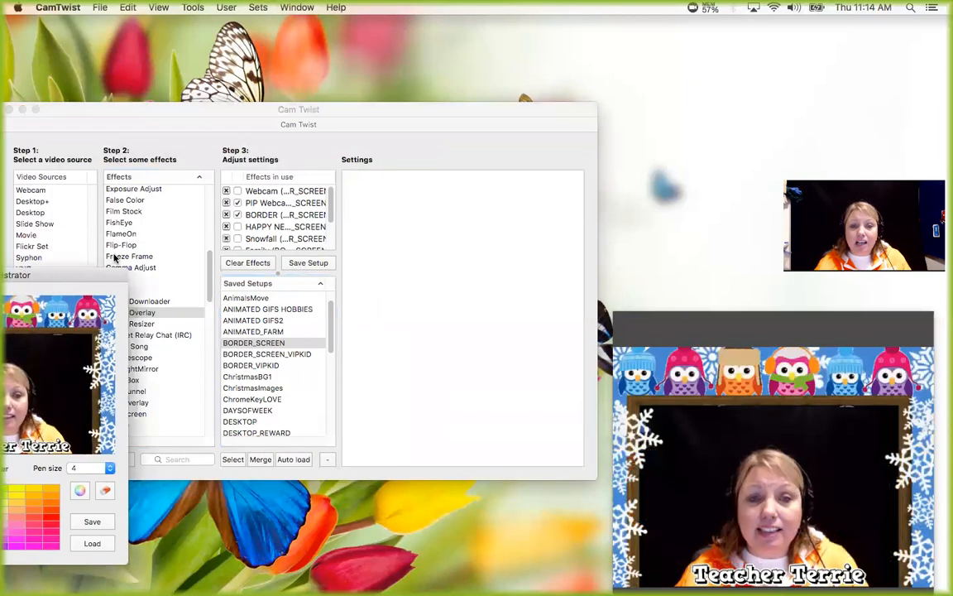
{"action": "left_click", "coordinate": [327, 206]}
{"action": "scroll", "coordinate": [328, 206], "scroll_direction": "down", "scroll_amount": 3}
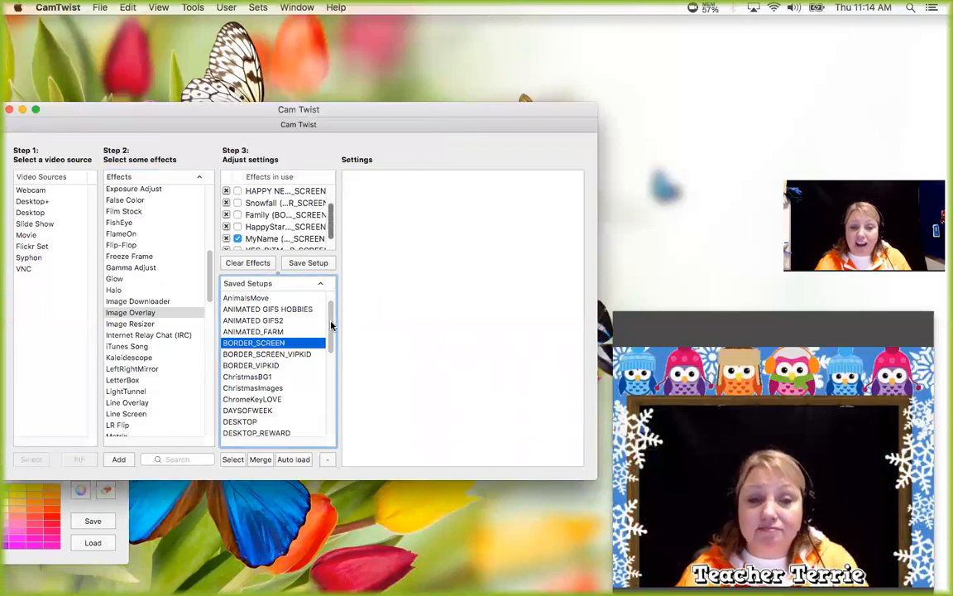
Reload the FINDASTAR_DEMO setup and save it again under the same name with the Option 1 overlay turned off.
{"action": "left_click_drag", "start_coordinate": [330, 325], "coordinate": [332, 361]}
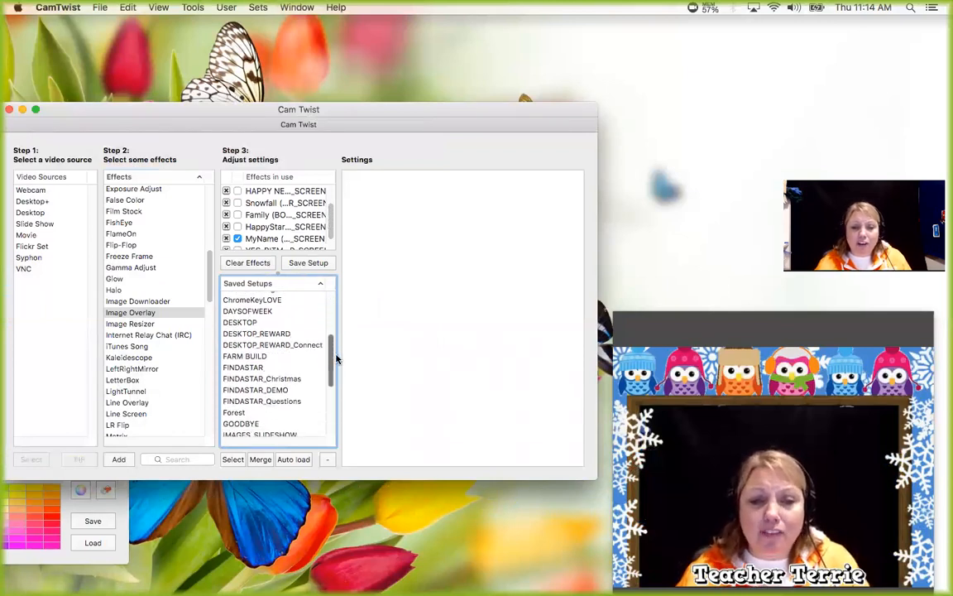
{"action": "double_click", "coordinate": [263, 384]}
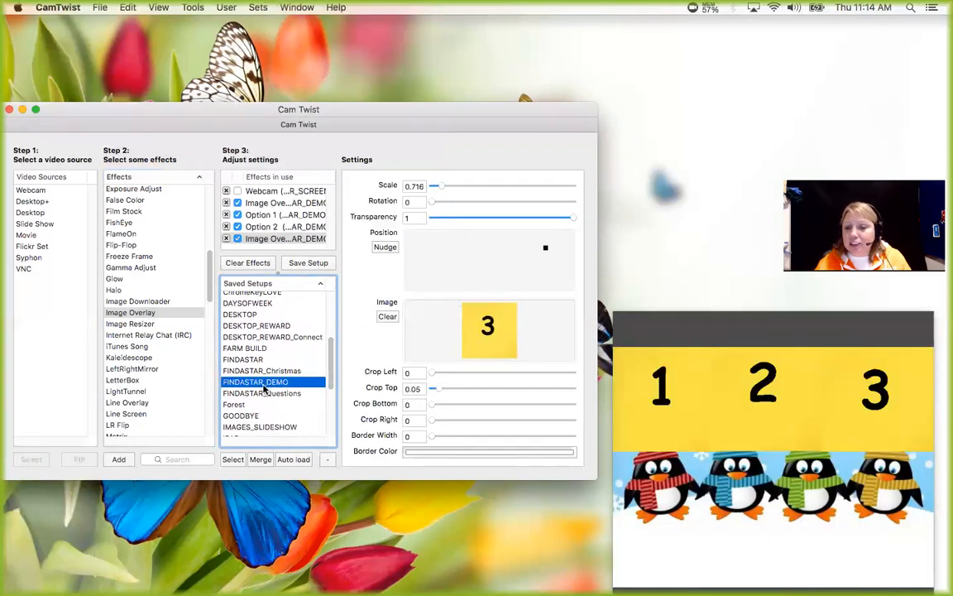
{"action": "left_click", "coordinate": [239, 215]}
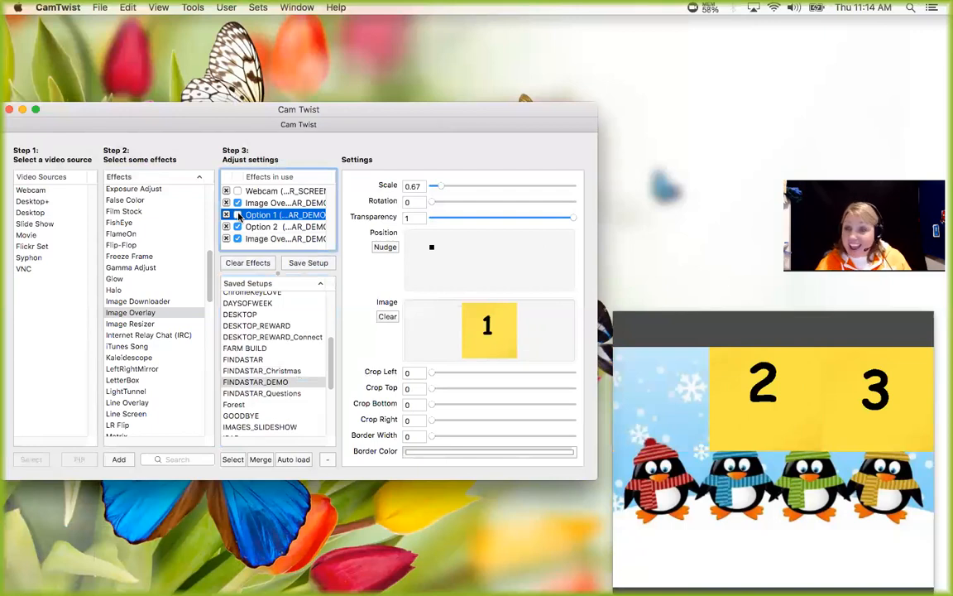
{"action": "left_click", "coordinate": [252, 382]}
{"action": "left_click", "coordinate": [298, 264]}
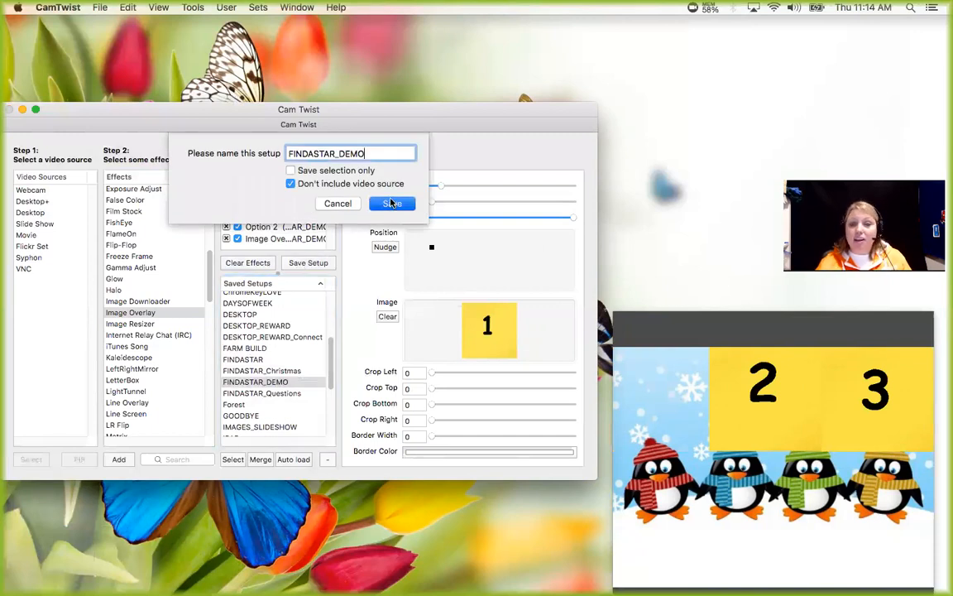
{"action": "left_click", "coordinate": [393, 204]}
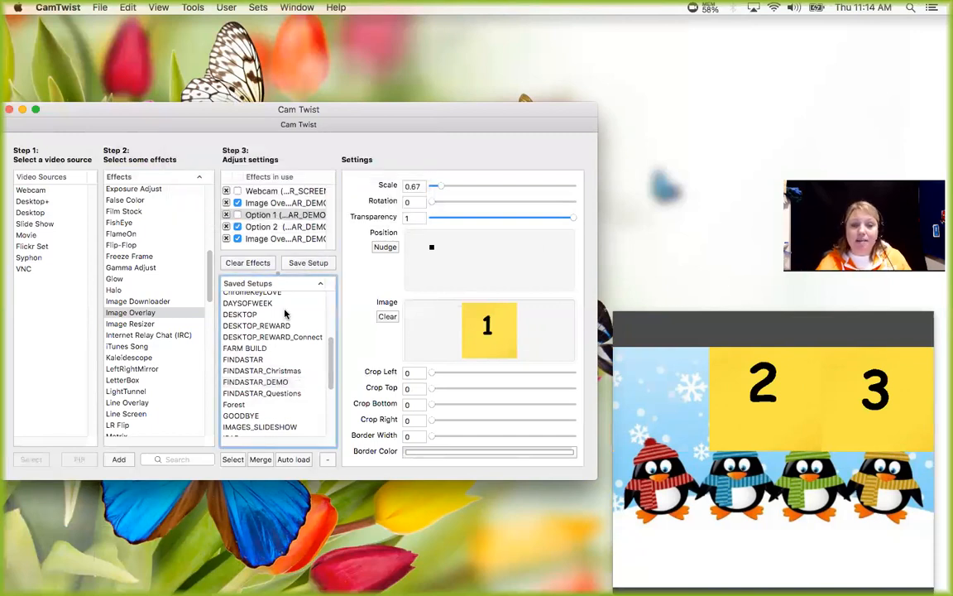
Return to the saved BORDER_SCREEN setup and move the Telestrator window out of the way.
{"action": "scroll", "coordinate": [300, 302], "scroll_direction": "up", "scroll_amount": 4}
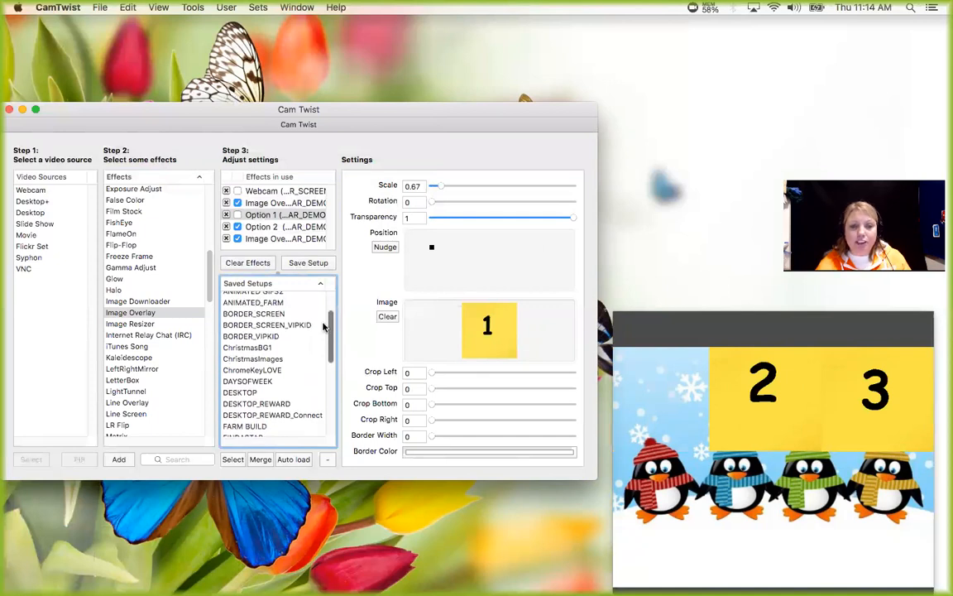
{"action": "left_click", "coordinate": [273, 315]}
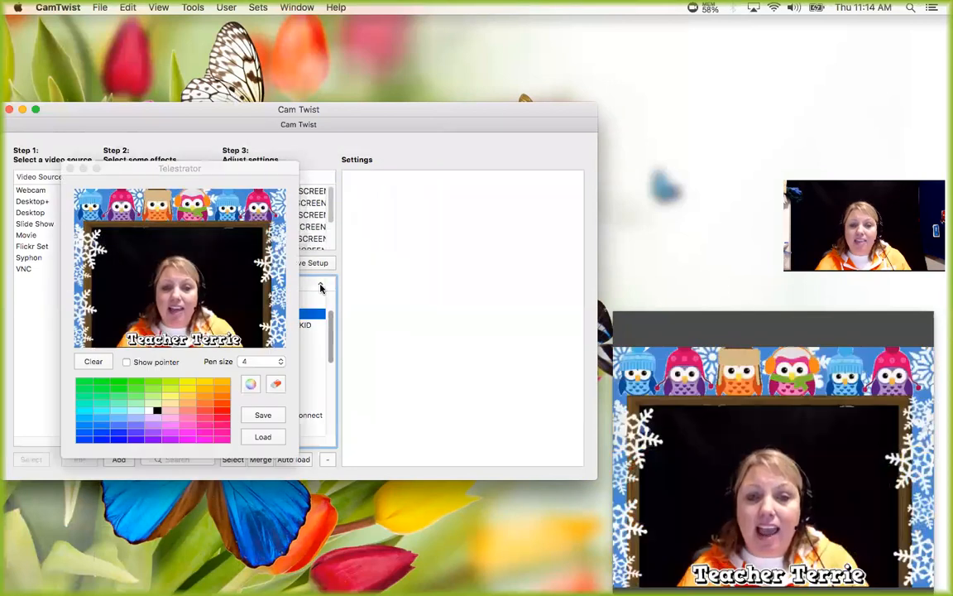
{"action": "left_click_drag", "start_coordinate": [263, 165], "coordinate": [146, 255]}
{"action": "left_click", "coordinate": [299, 187]}
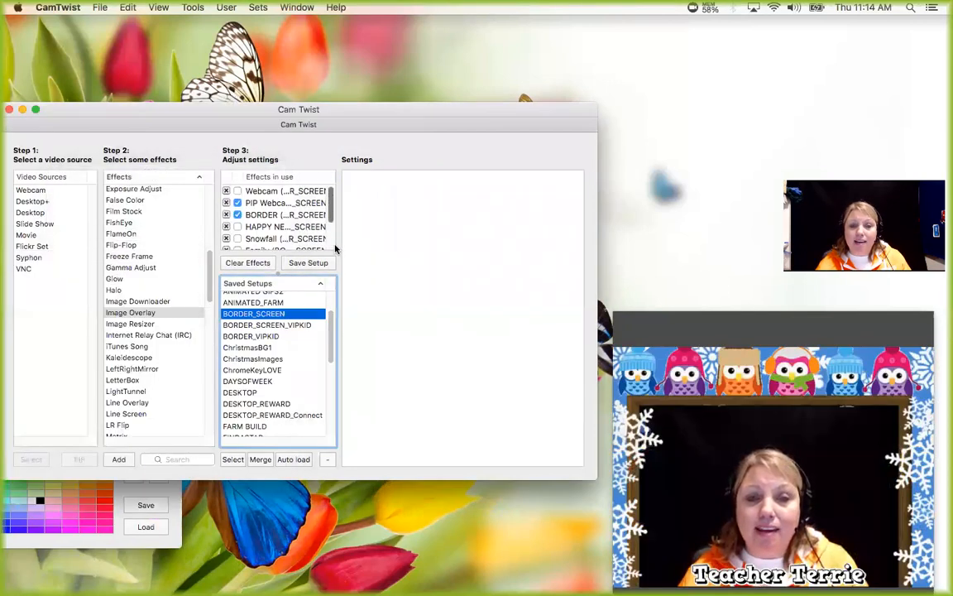
Reload the FINDASTAR_DEMO setup and save it again under the same name with the Option 2 overlay turned off.
{"action": "scroll", "coordinate": [301, 219], "scroll_direction": "down", "scroll_amount": 3}
{"action": "scroll", "coordinate": [286, 389], "scroll_direction": "down", "scroll_amount": 4}
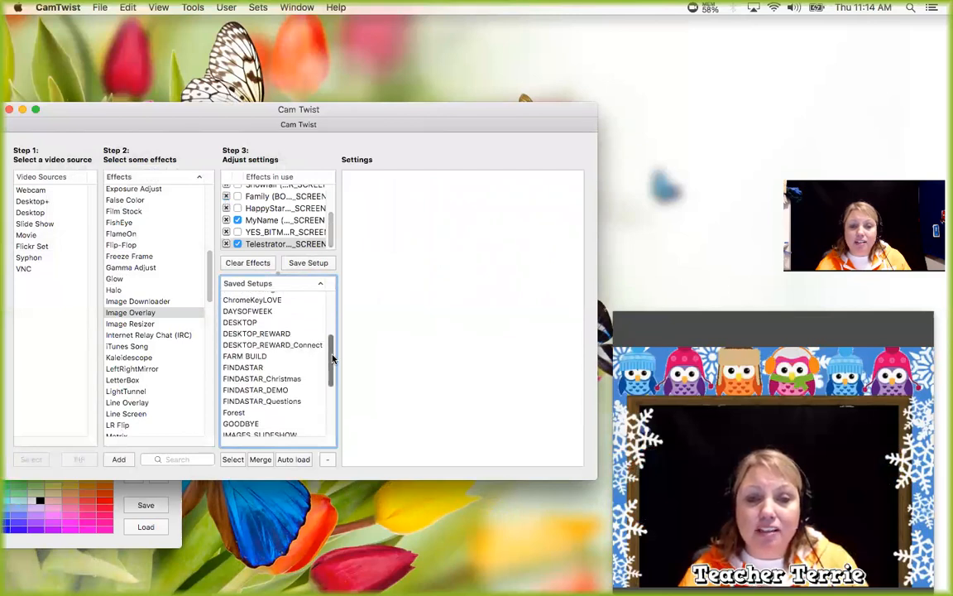
{"action": "left_click", "coordinate": [282, 391]}
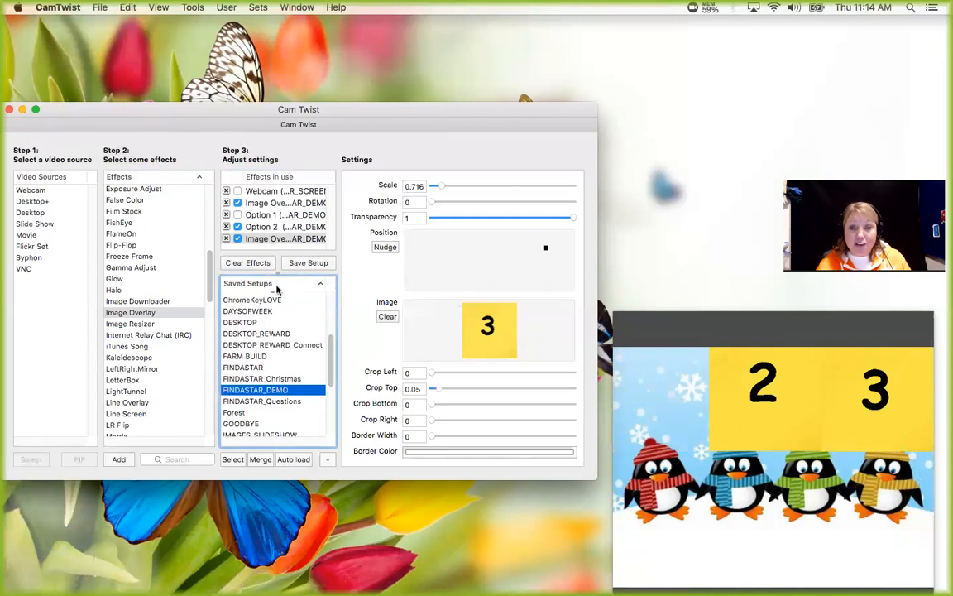
{"action": "left_click", "coordinate": [238, 226]}
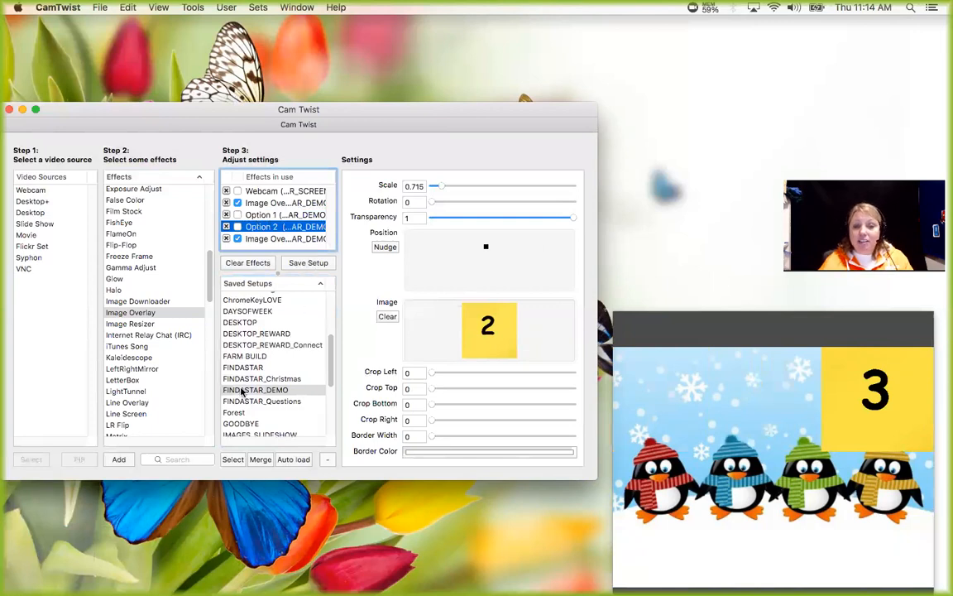
{"action": "left_click", "coordinate": [294, 263]}
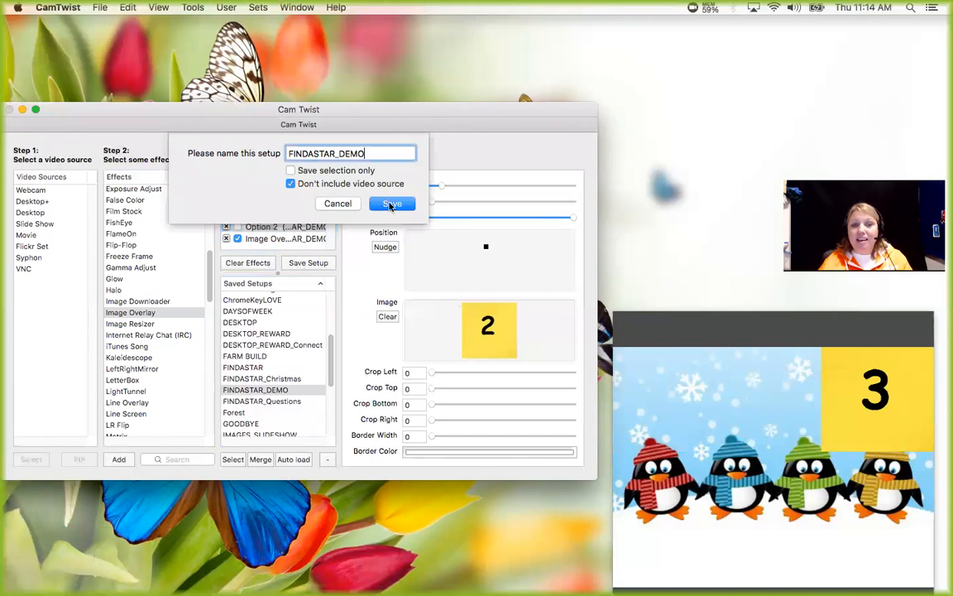
{"action": "left_click", "coordinate": [392, 203]}
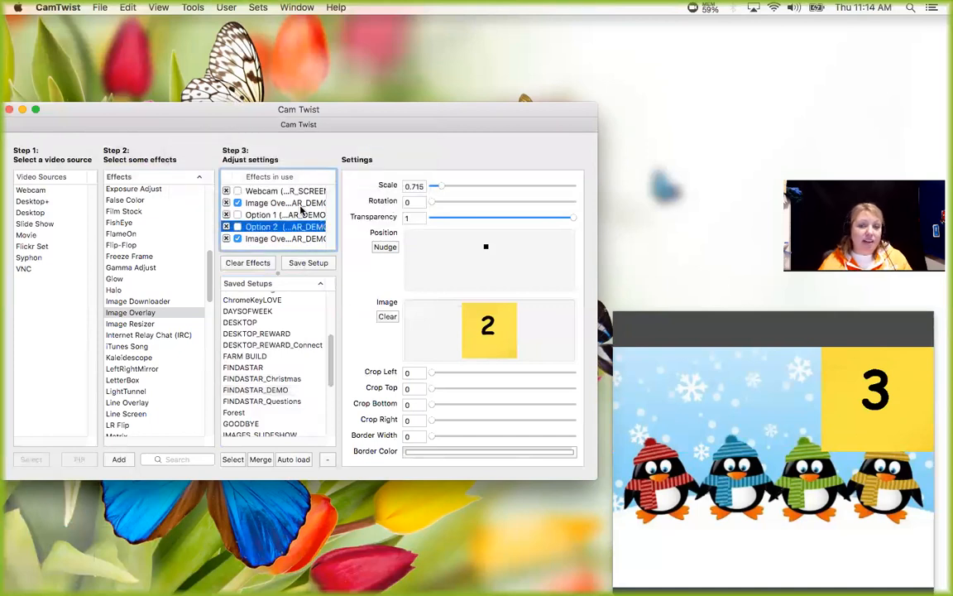
Load the BORDER_SCREEN setup once more and move the Telestrator window off the saved setups.
{"action": "scroll", "coordinate": [331, 354], "scroll_direction": "up", "scroll_amount": 3}
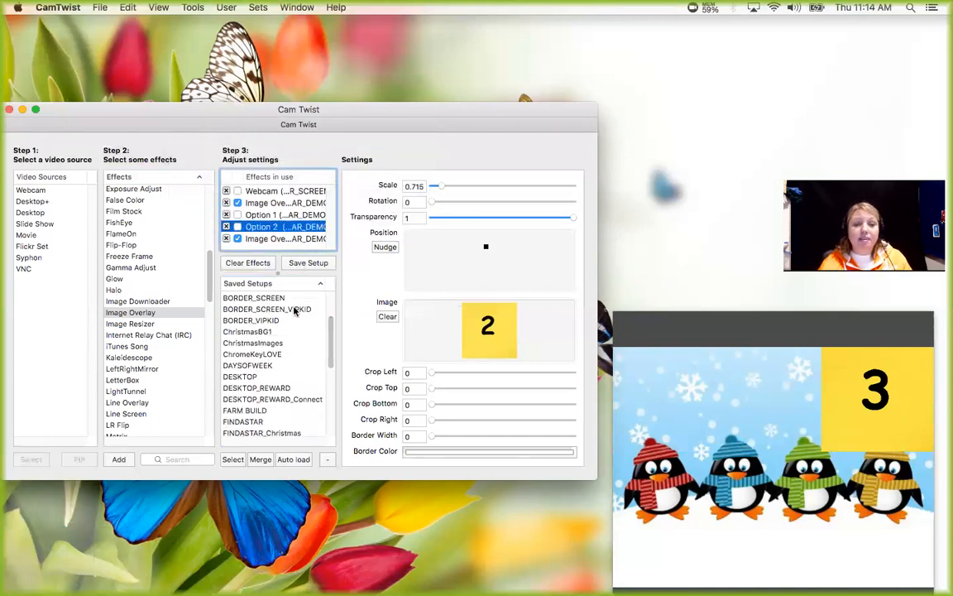
{"action": "left_click", "coordinate": [267, 297]}
{"action": "double_click", "coordinate": [267, 297]}
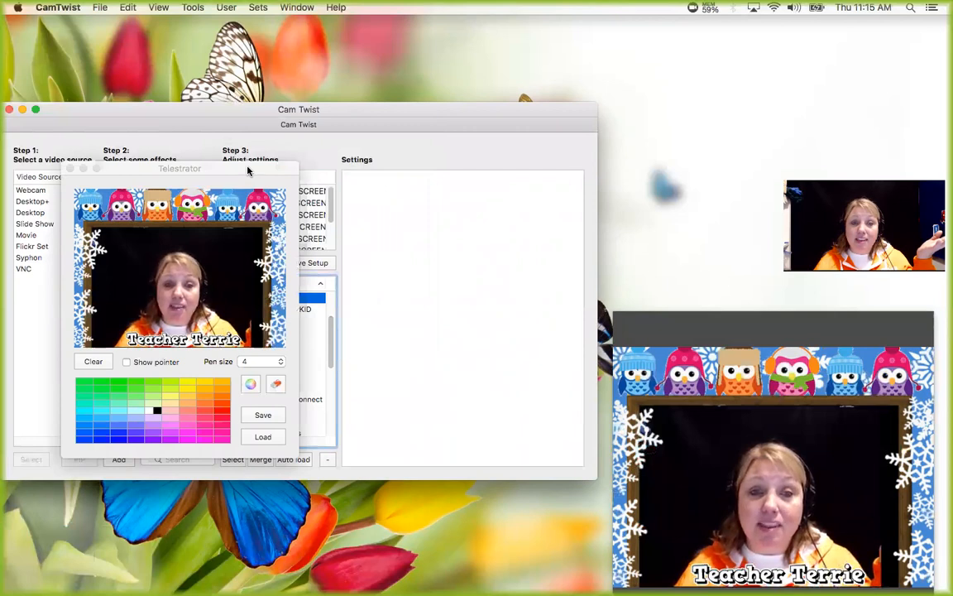
{"action": "left_click_drag", "start_coordinate": [248, 169], "coordinate": [187, 262]}
{"action": "left_click", "coordinate": [308, 322]}
Reload the FINDASTAR_DEMO setup and replace the penguin background picture in its first Image Overlay with the world map picture.
{"action": "scroll", "coordinate": [289, 364], "scroll_direction": "down", "scroll_amount": 3}
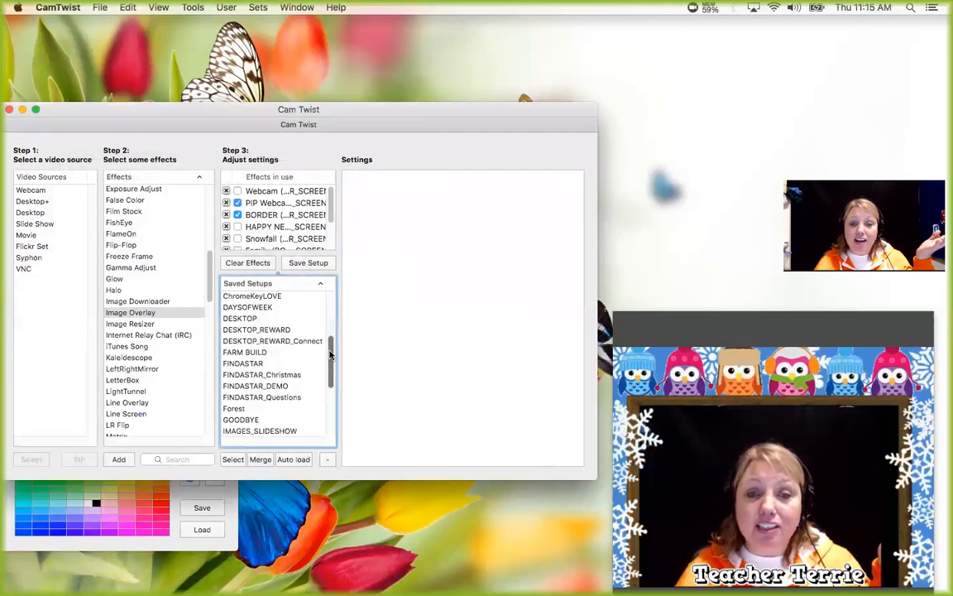
{"action": "double_click", "coordinate": [265, 381]}
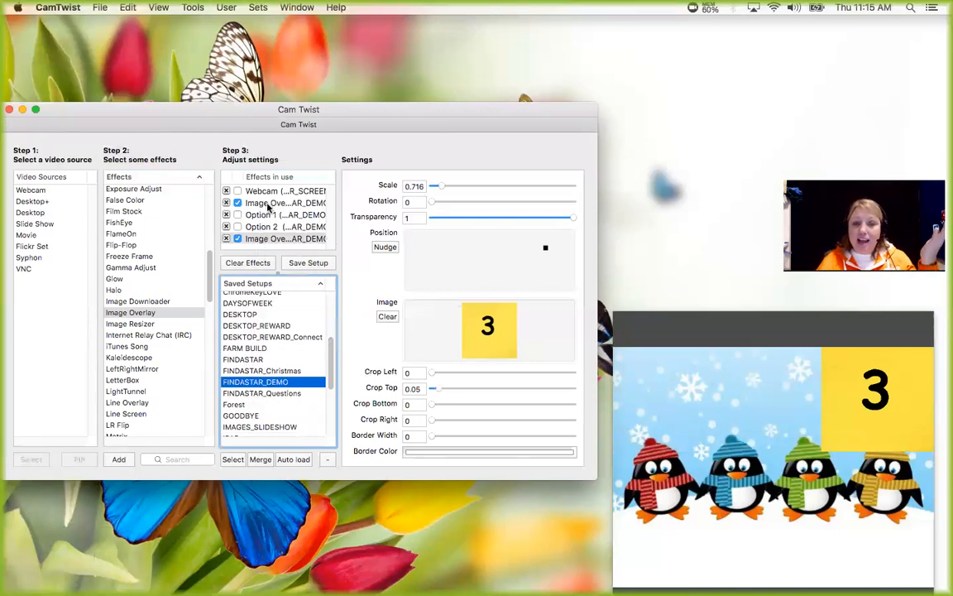
{"action": "left_click", "coordinate": [270, 207]}
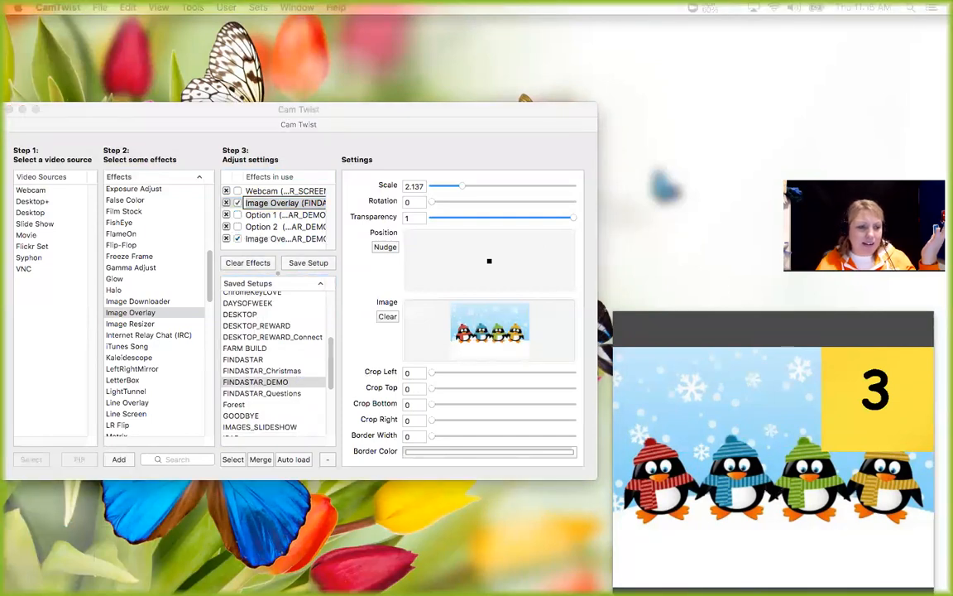
{"action": "left_click_drag", "start_coordinate": [345, 247], "coordinate": [488, 327]}
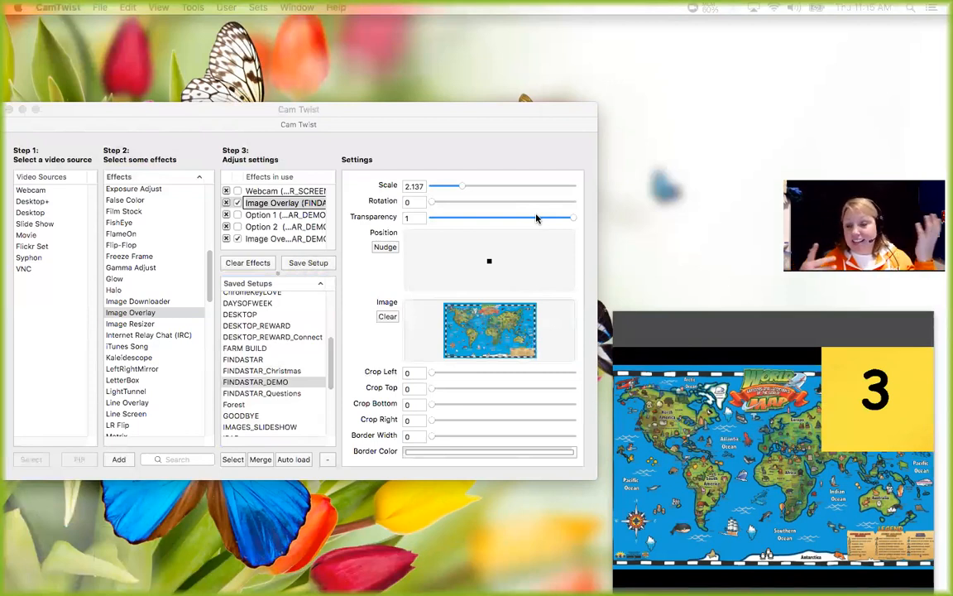
Turn the Option 1 and Option 2 overlays back on and move the main window slightly higher on the desktop.
{"action": "left_click", "coordinate": [238, 214]}
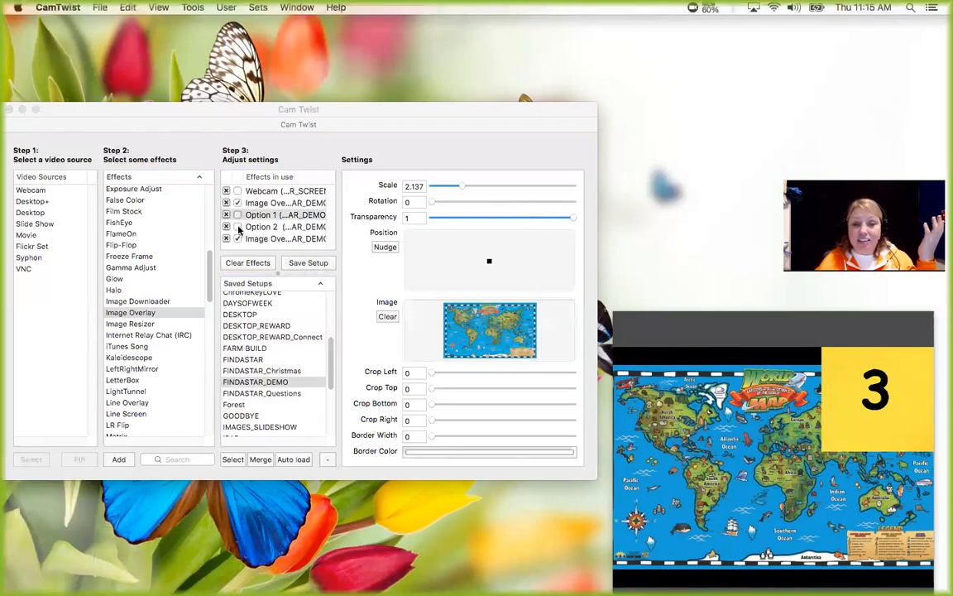
{"action": "left_click", "coordinate": [237, 226]}
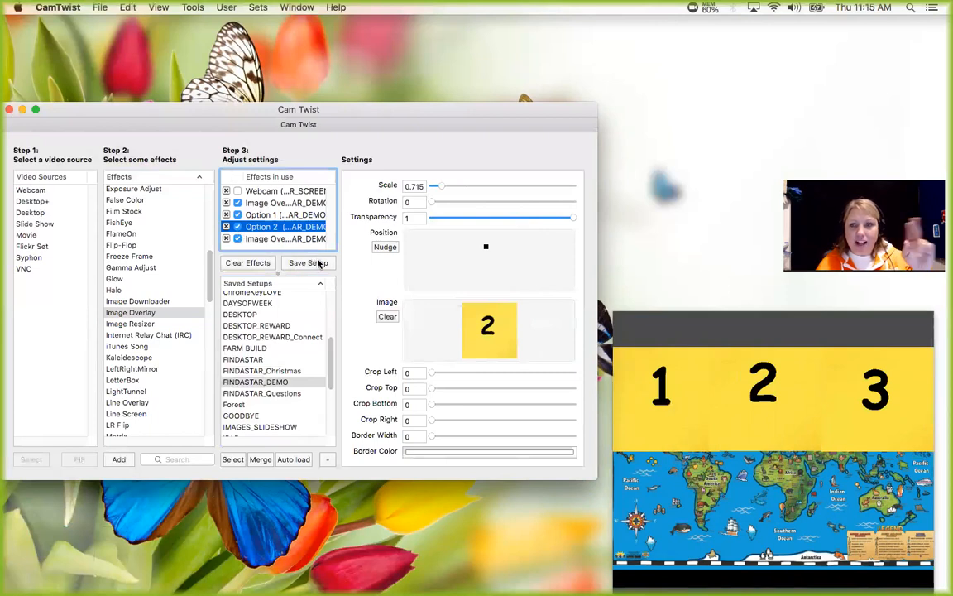
{"action": "left_click_drag", "start_coordinate": [460, 110], "coordinate": [475, 86]}
{"action": "mouse_move", "coordinate": [867, 377]}
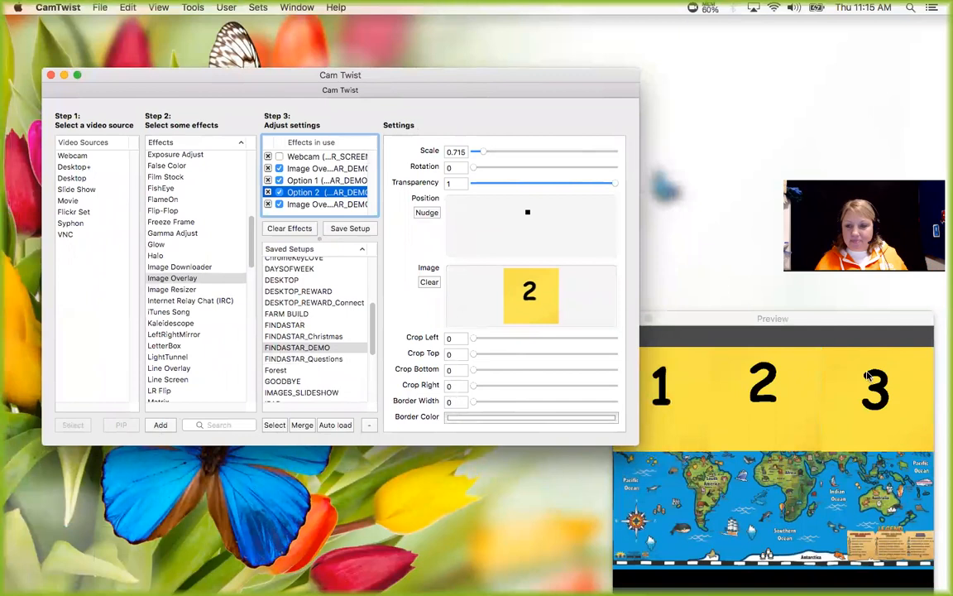